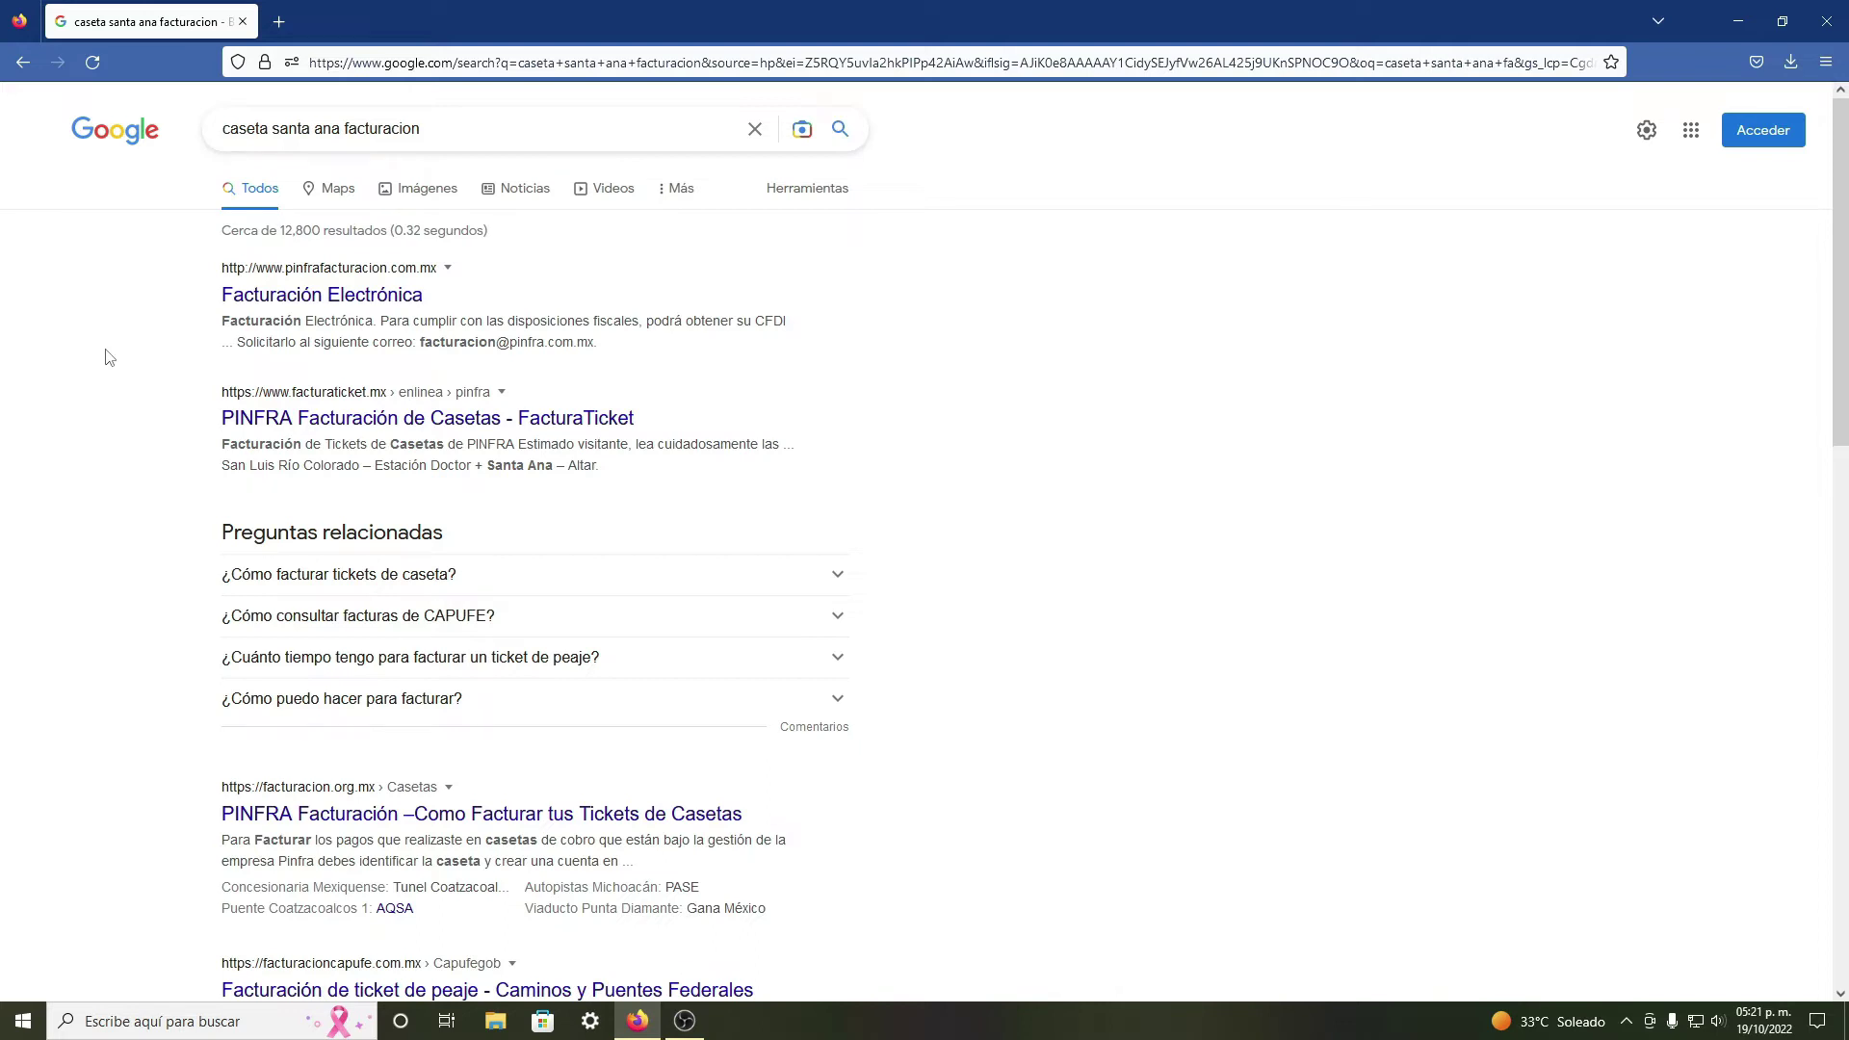
- Open the PINFRA Facturación Electrónica site from the search results and start registering a new user
click(260, 295)
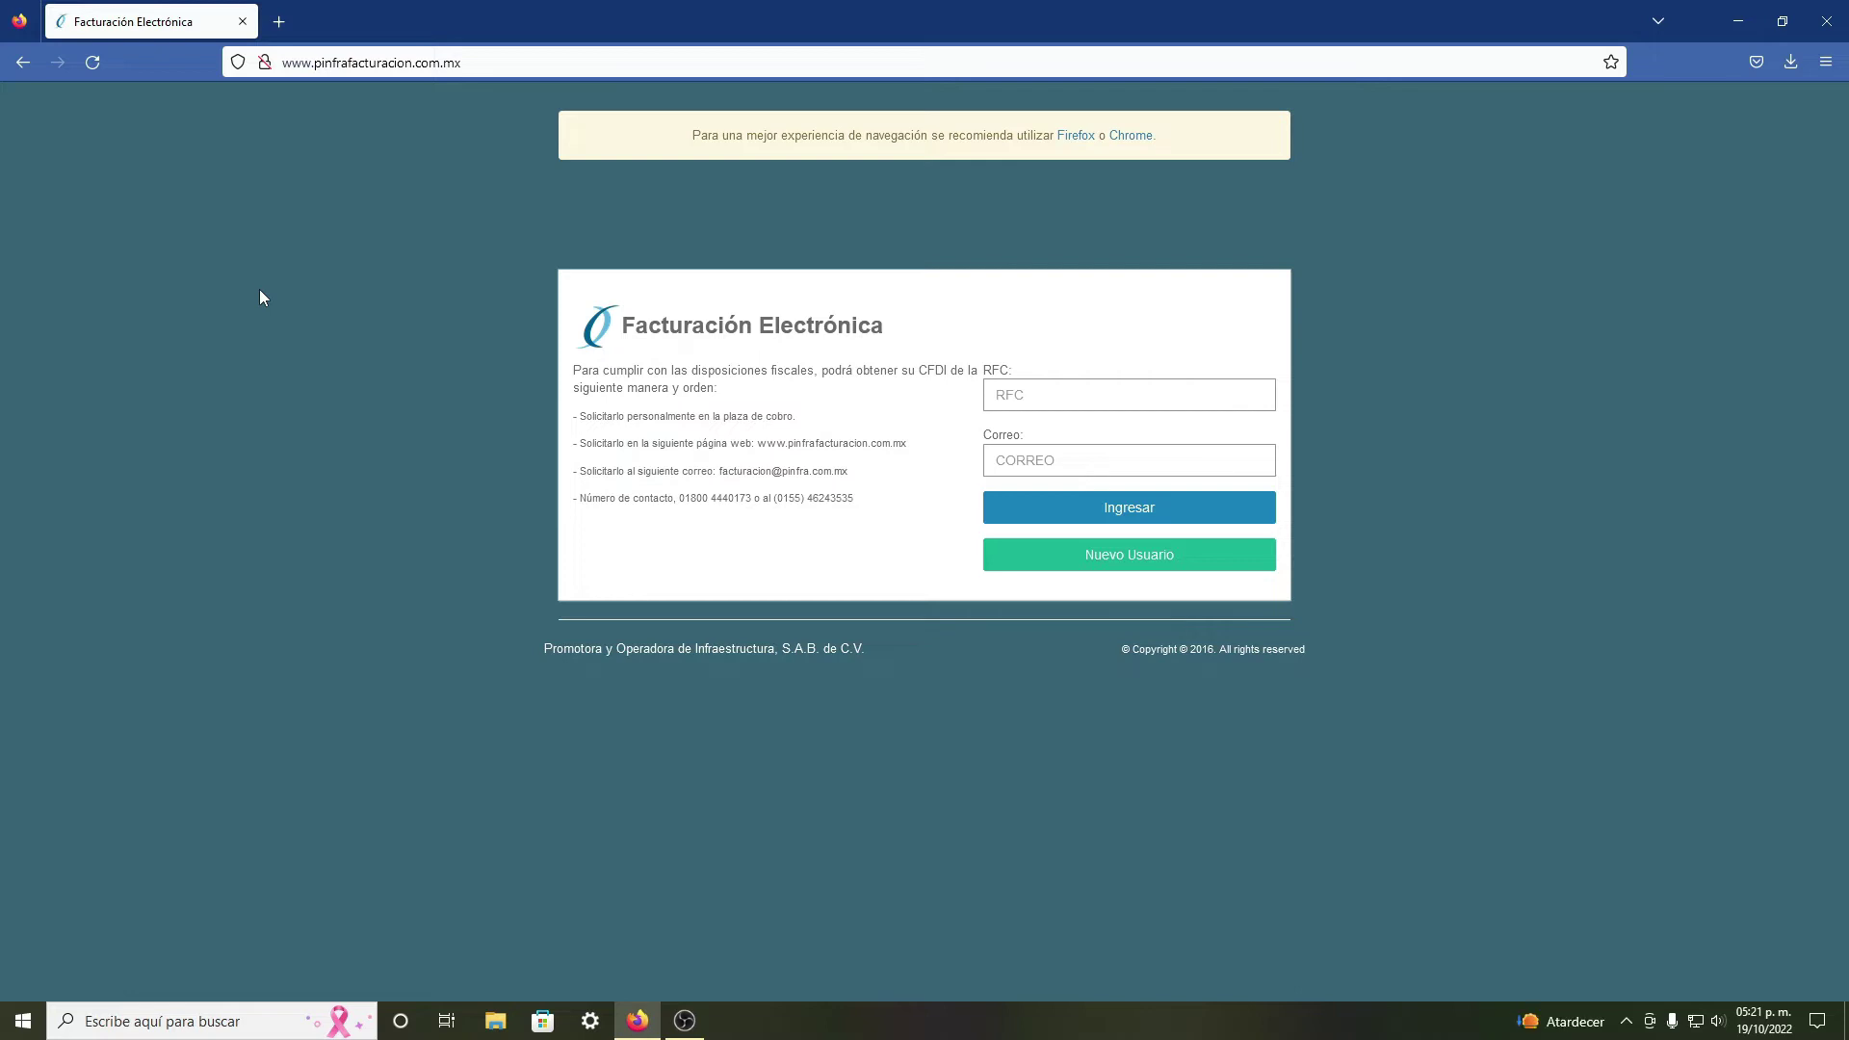
click(1045, 394)
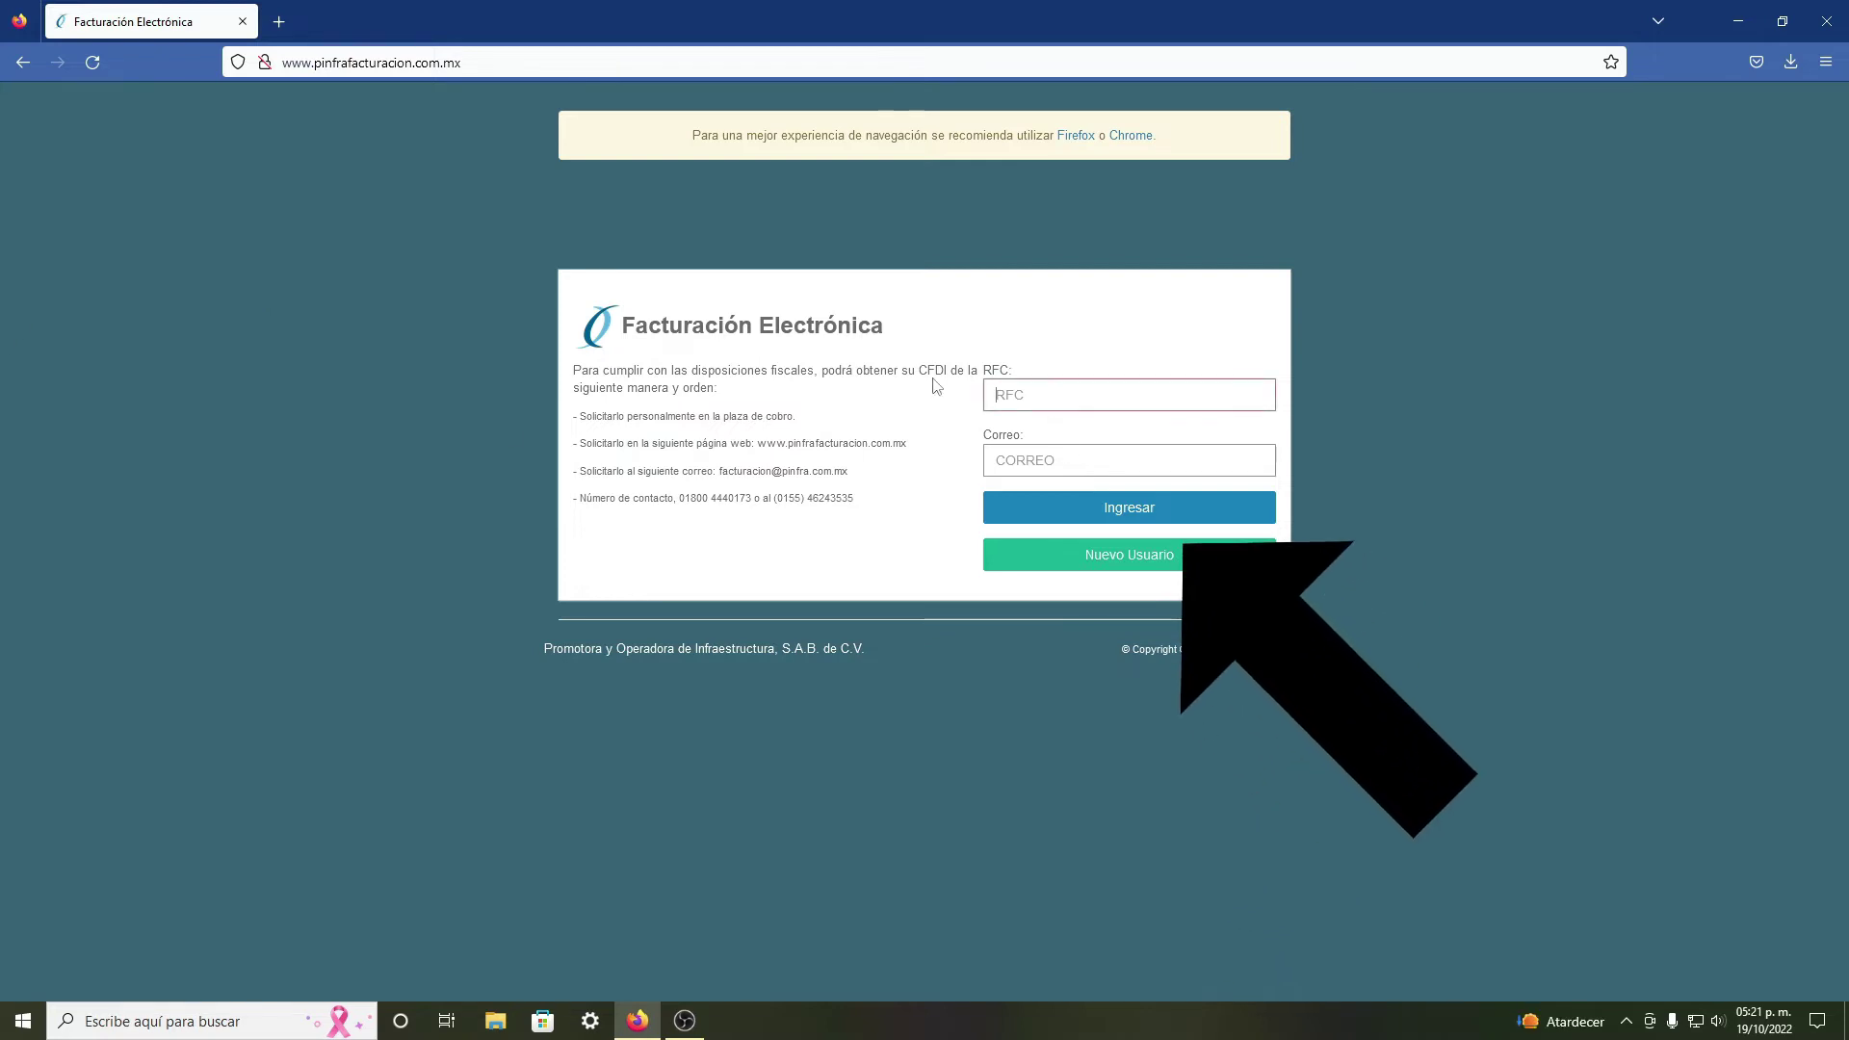
click(940, 719)
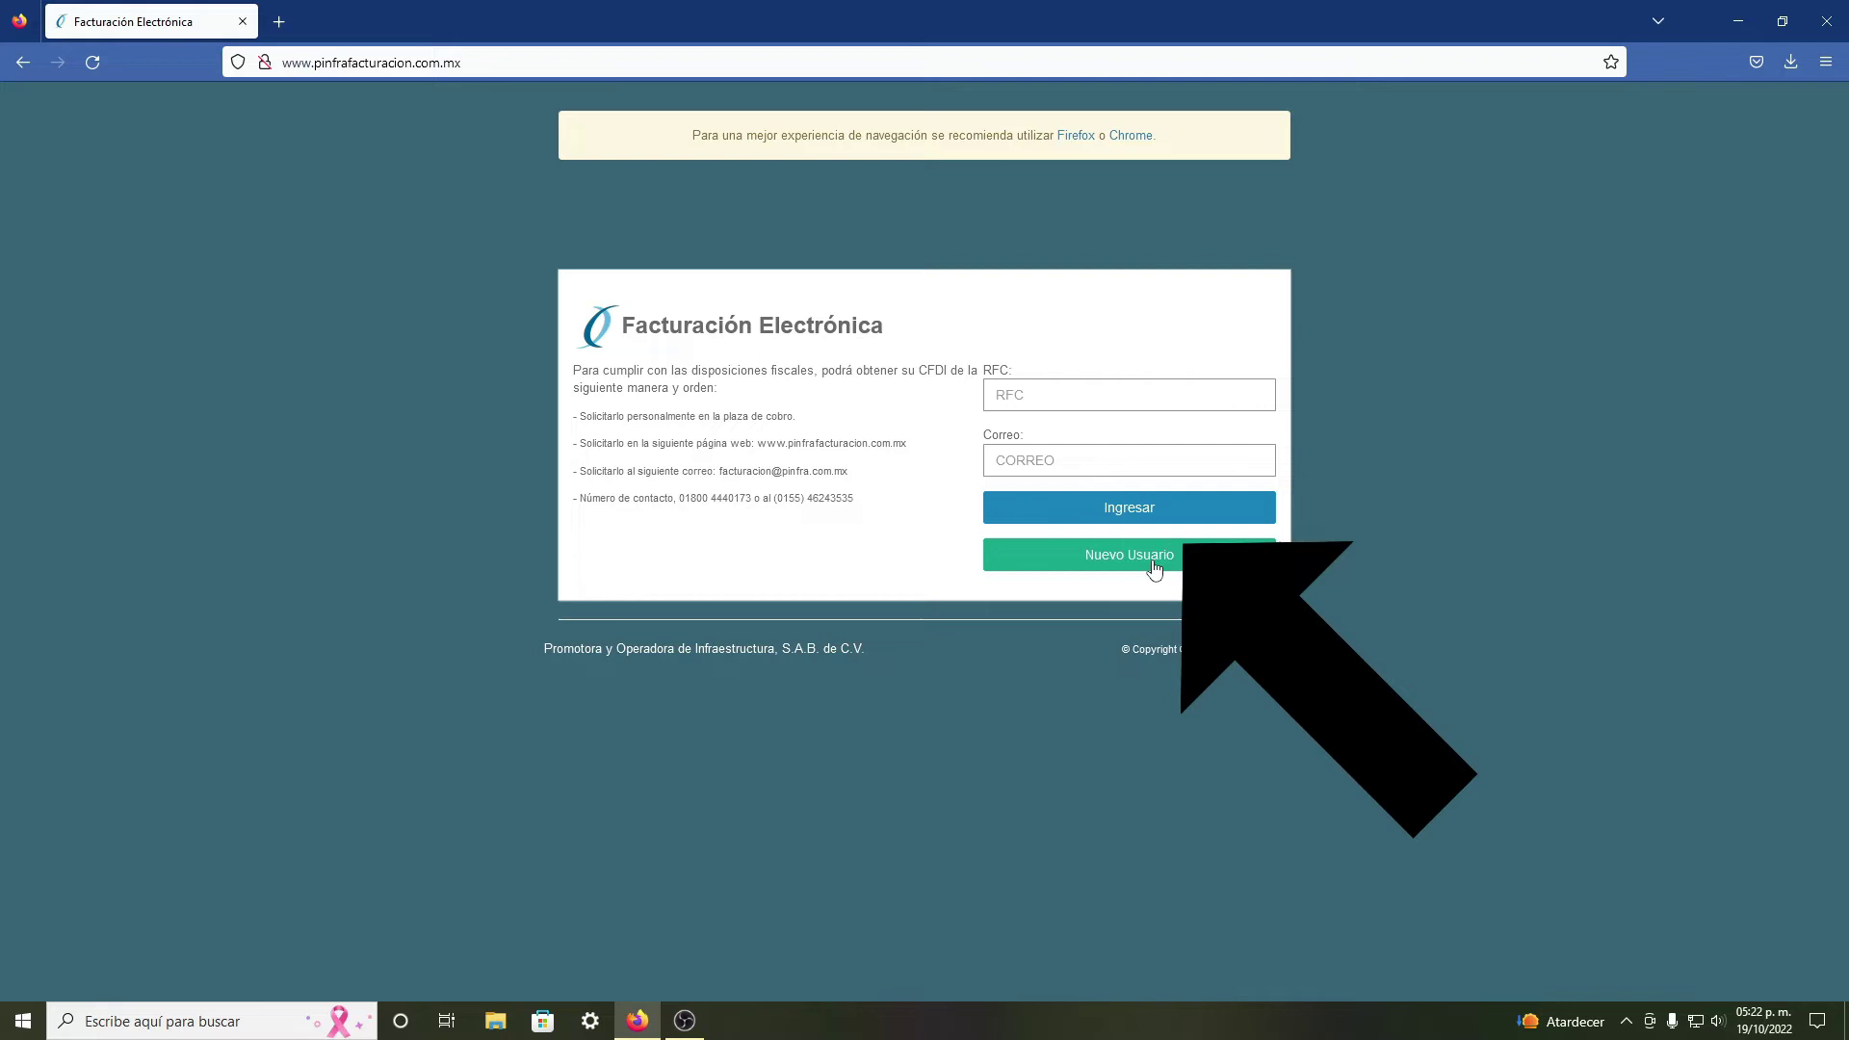
click(1155, 569)
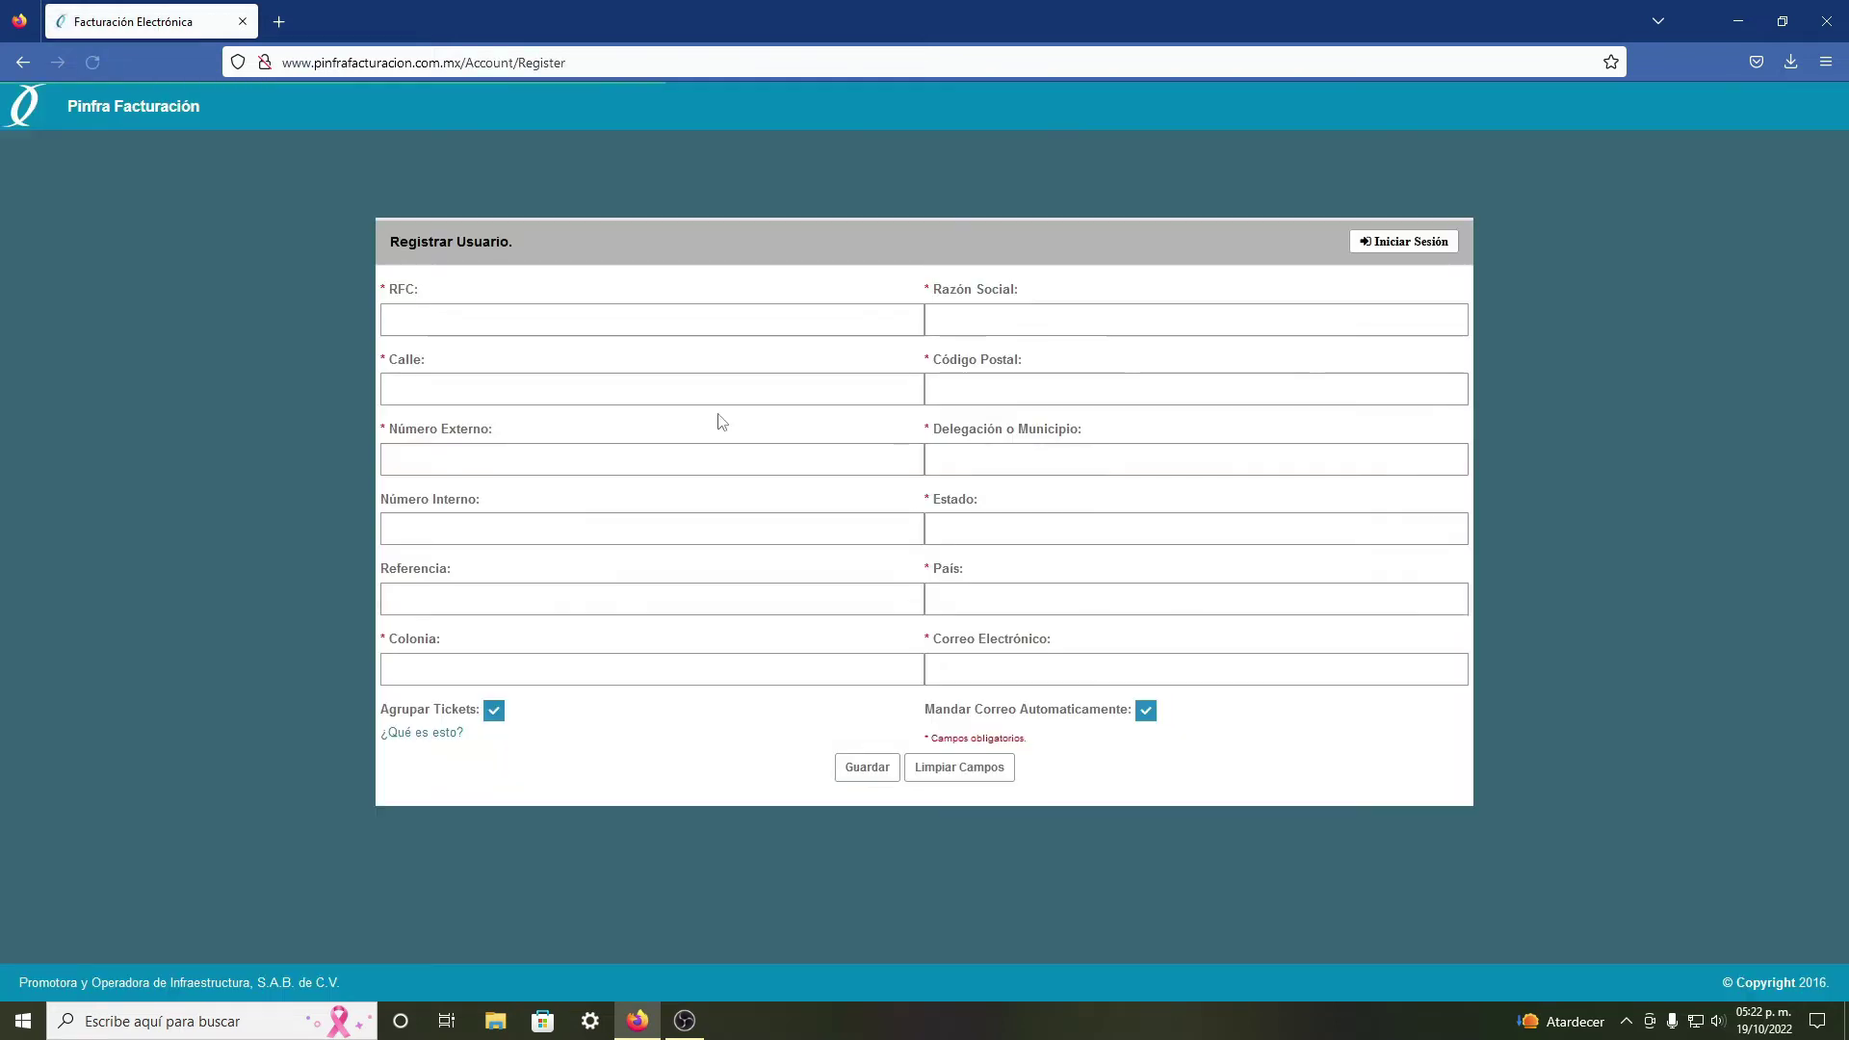
- Fill in the RFC, business name, address and e-mail, enter MEXICO as the country, then save and confirm the user registration
click(453, 313)
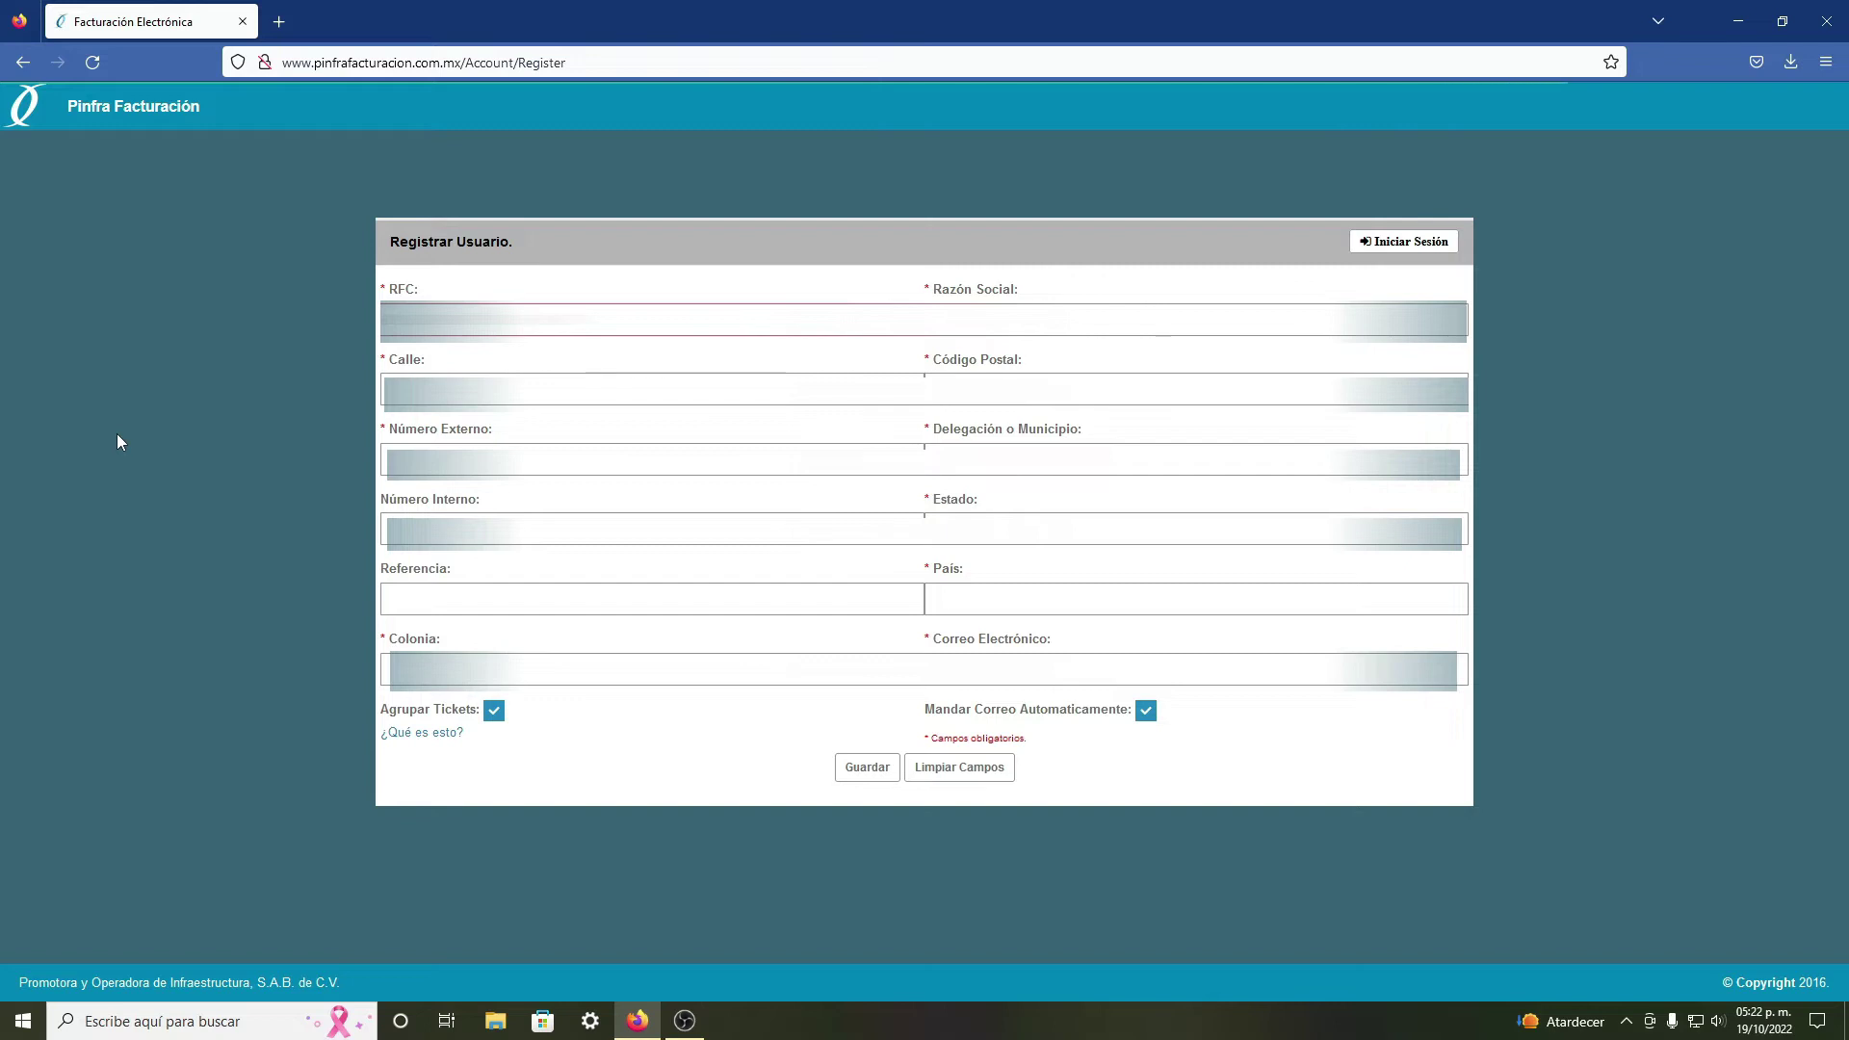
key(Tab)
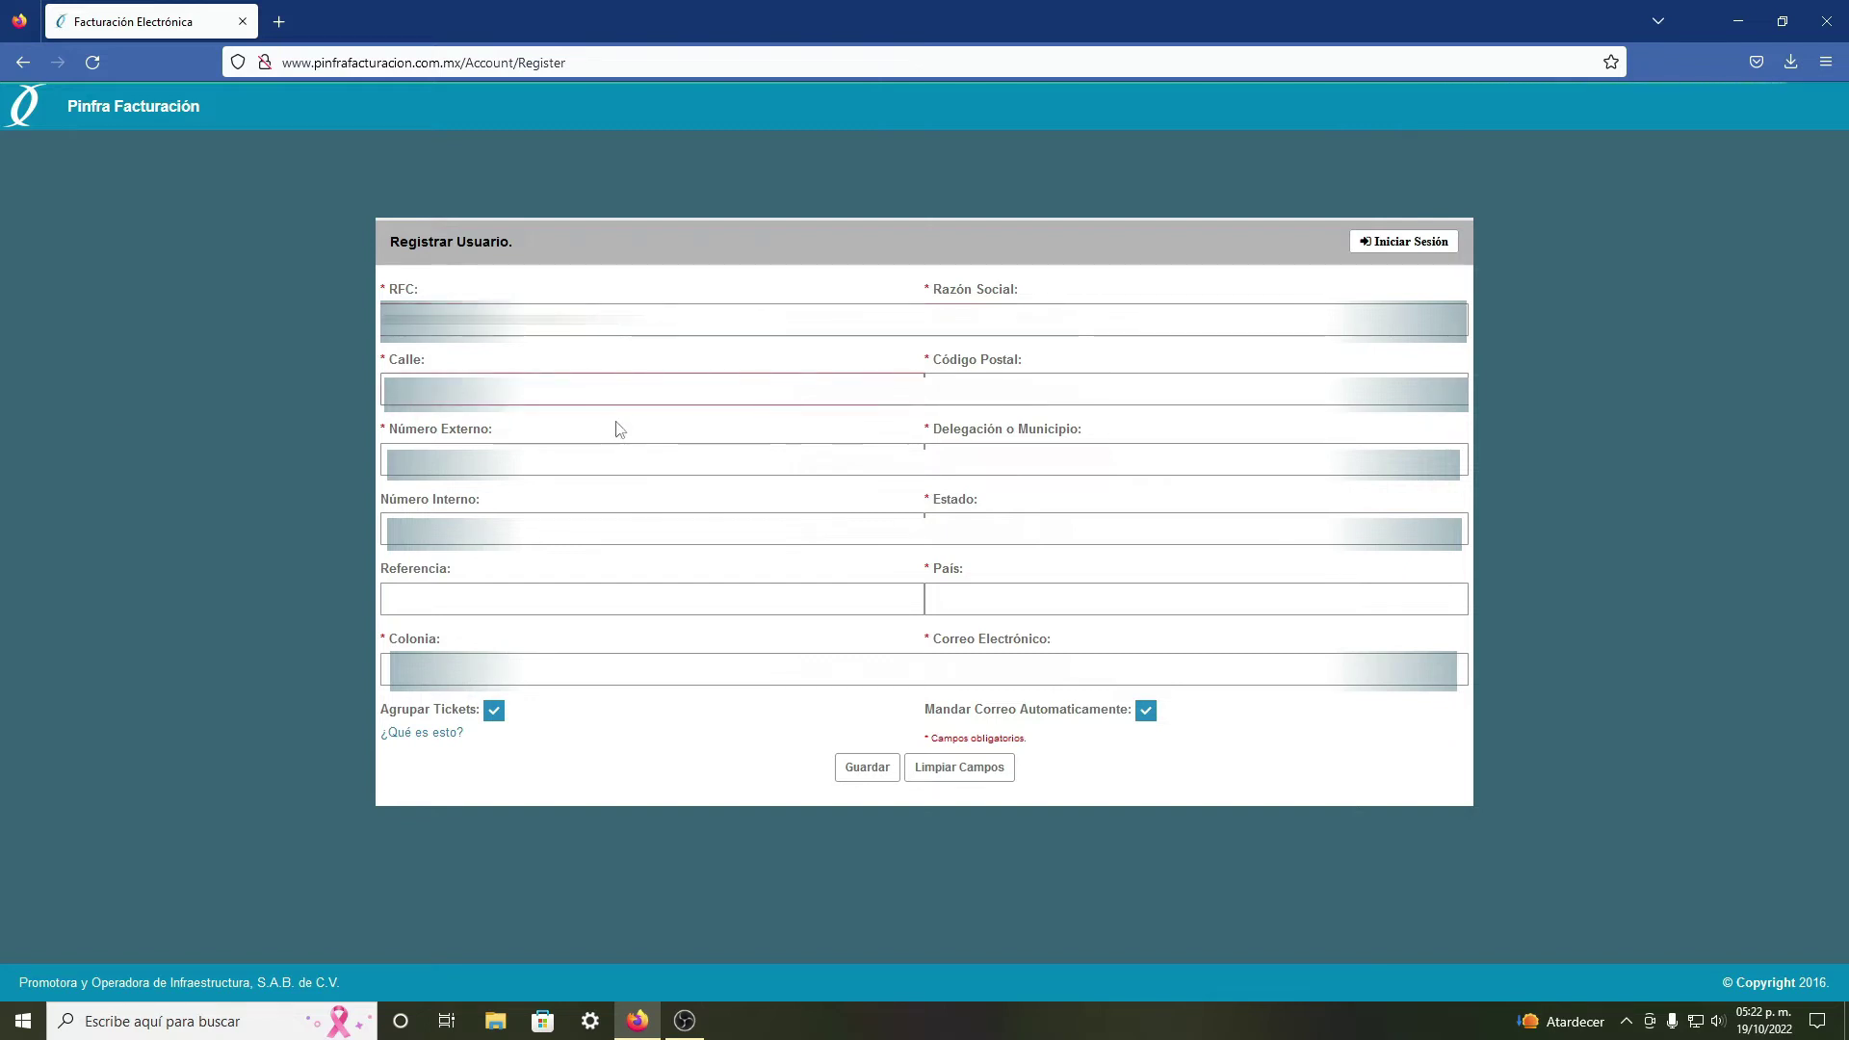
click(1194, 319)
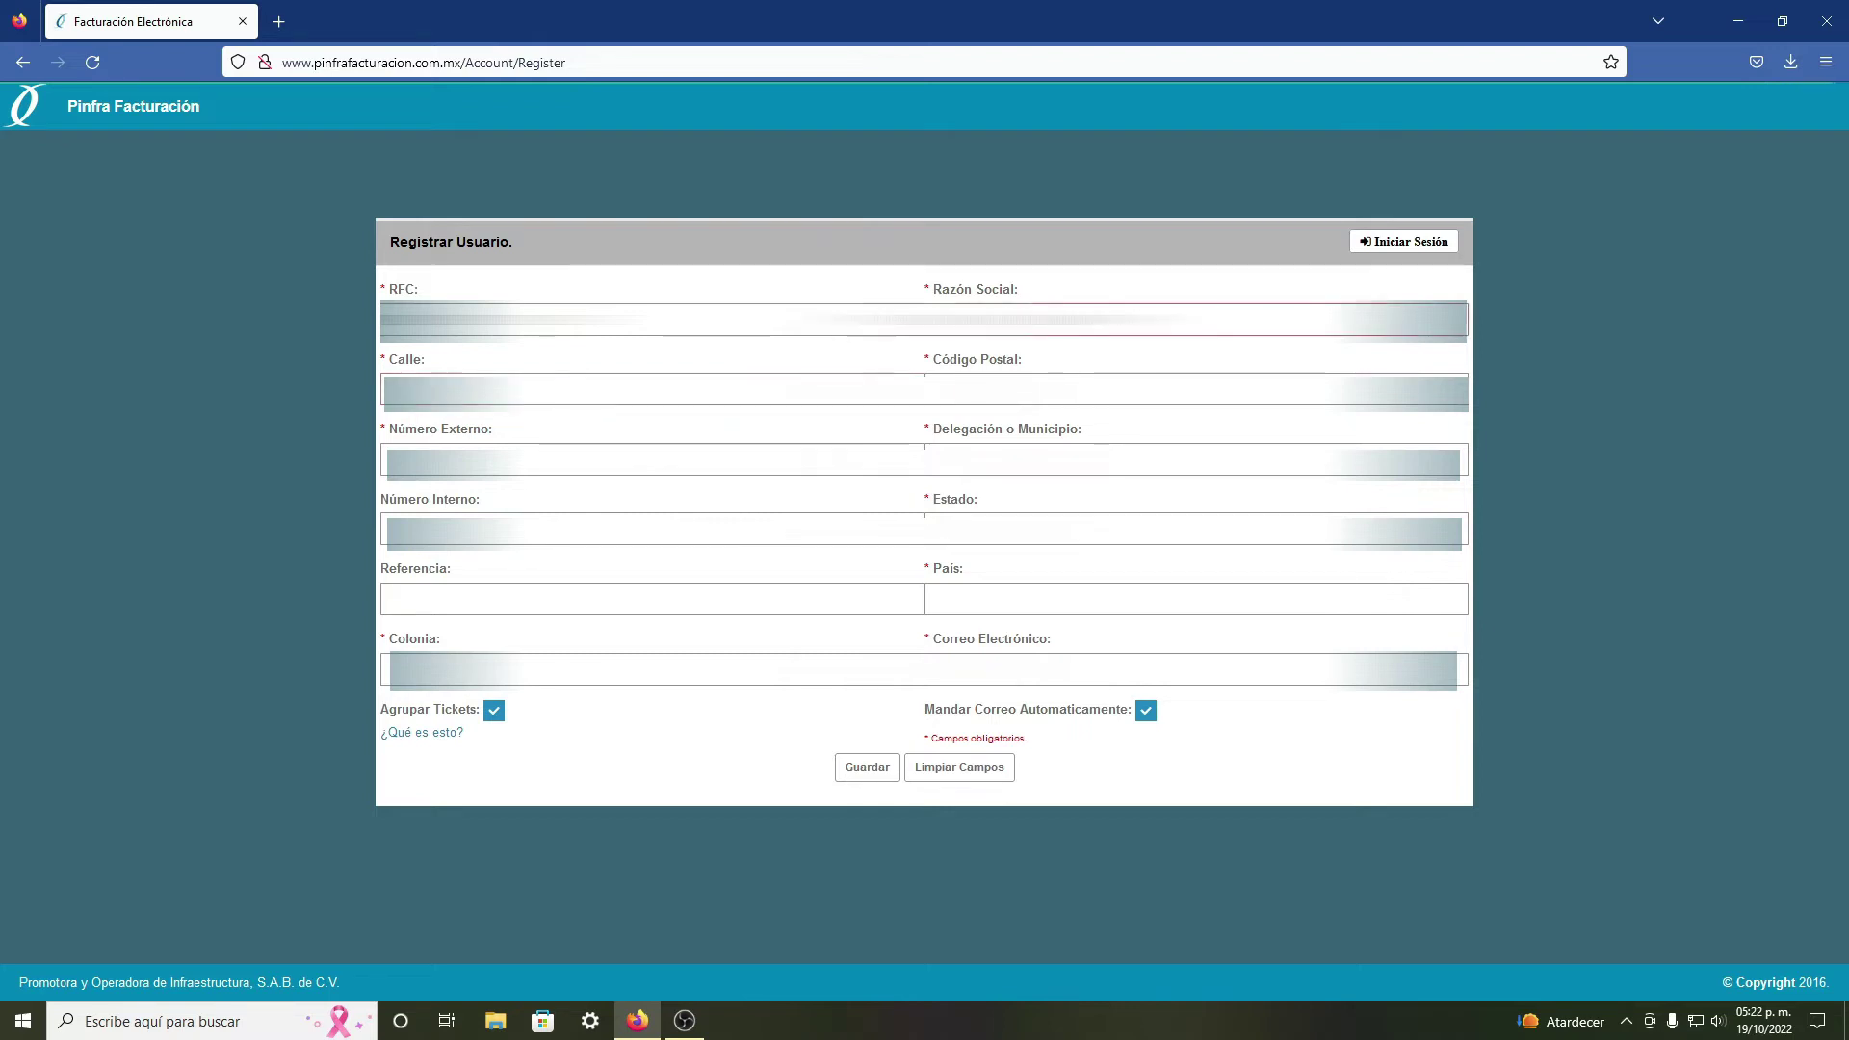
click(1194, 389)
click(645, 389)
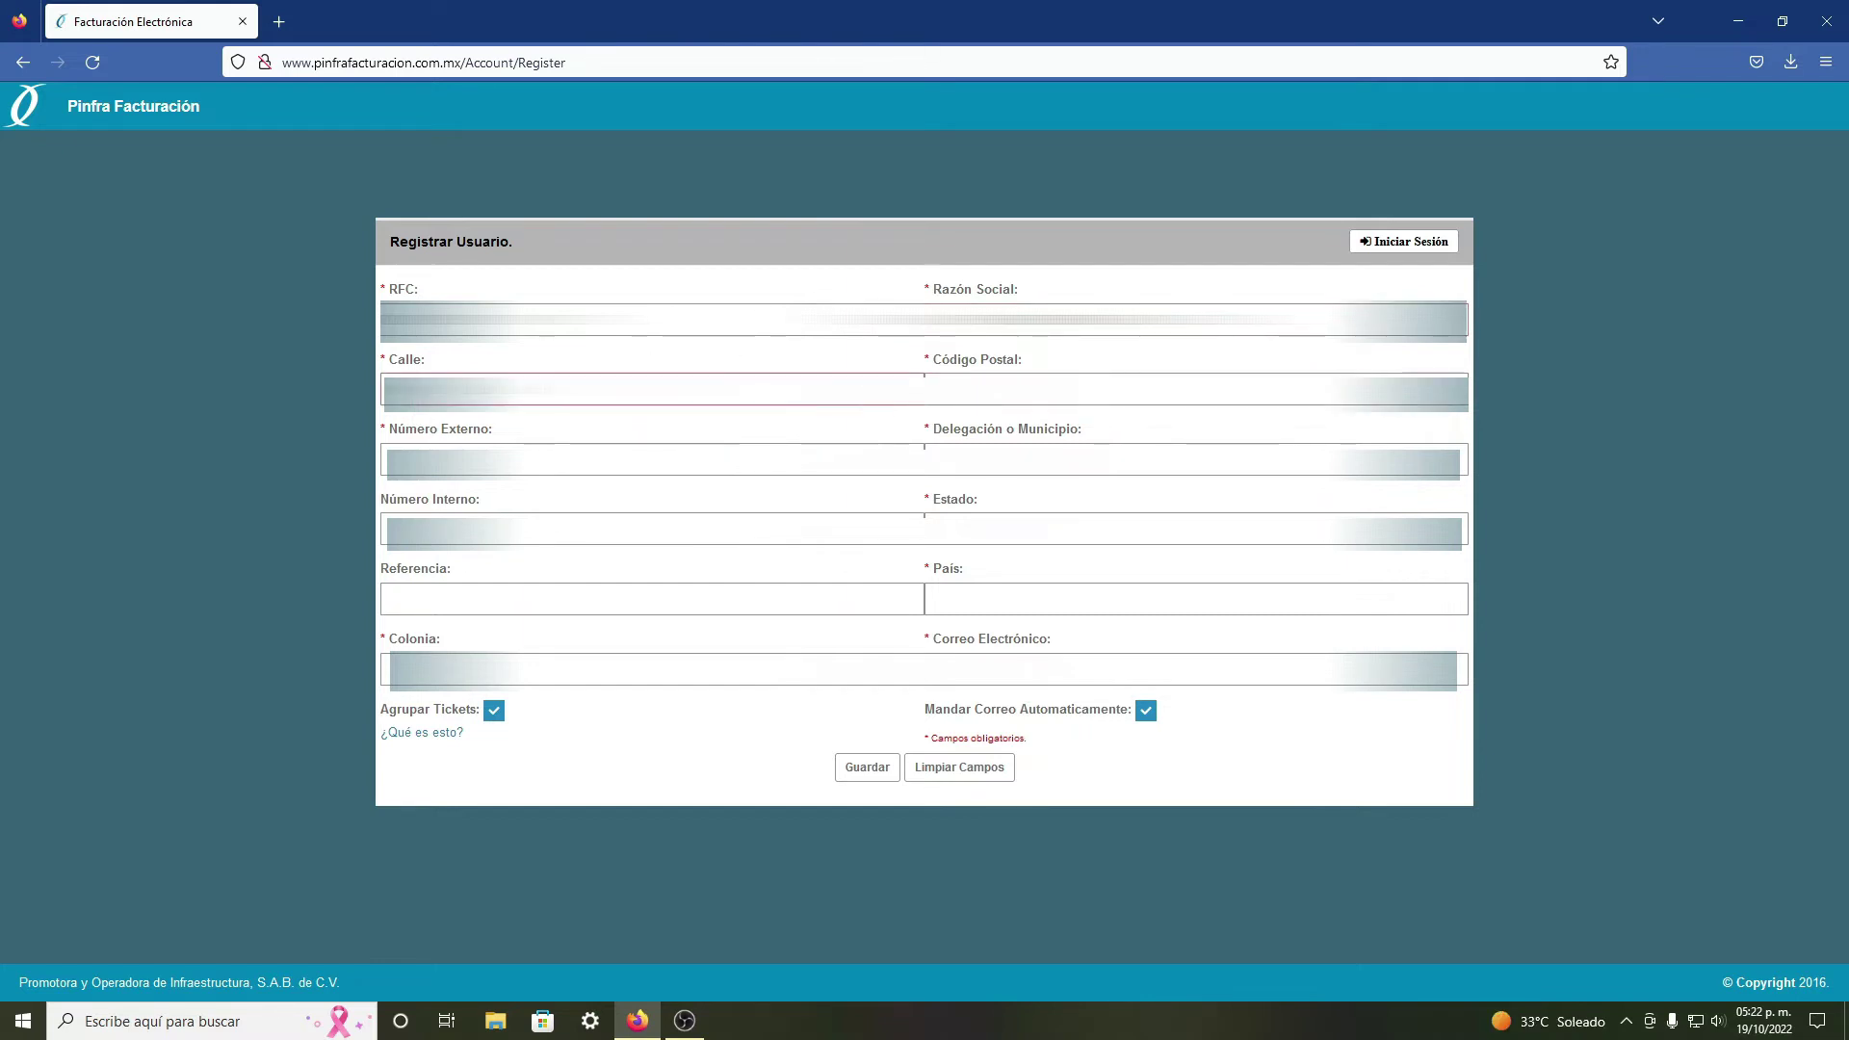
click(646, 459)
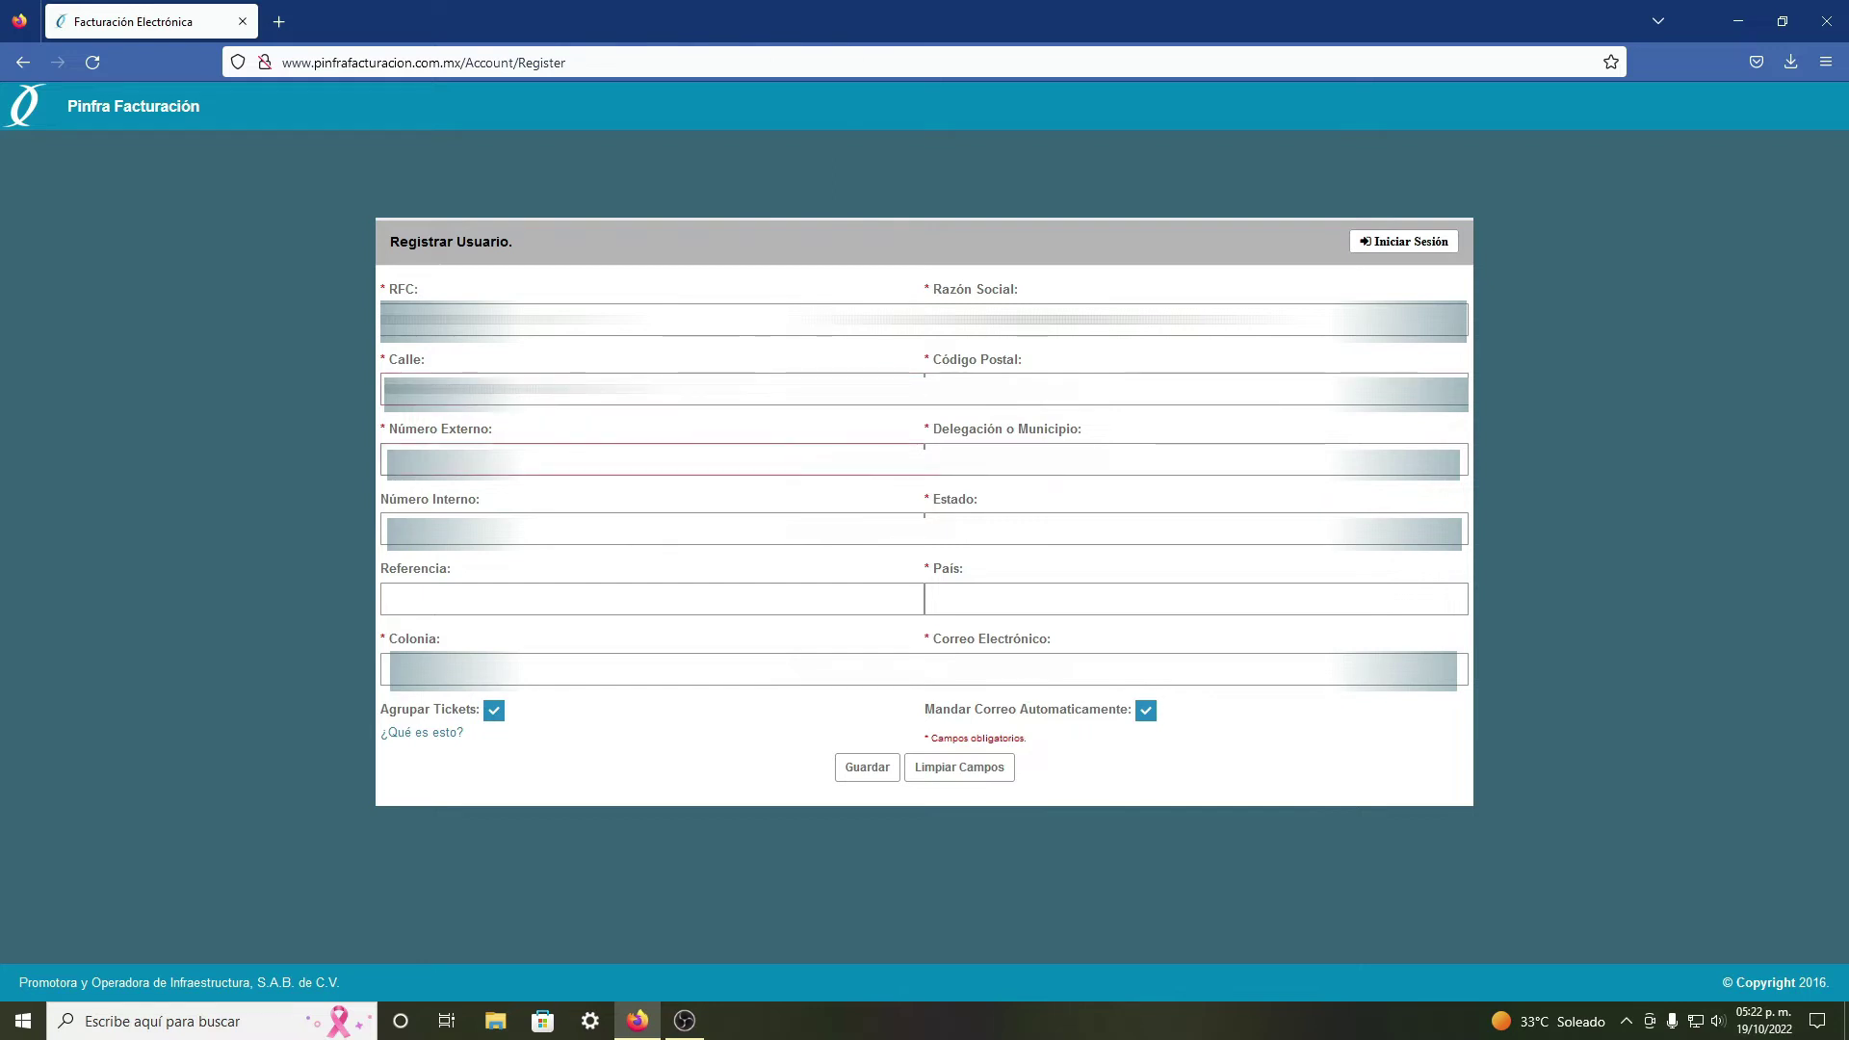
click(977, 598)
text(MEXICO)
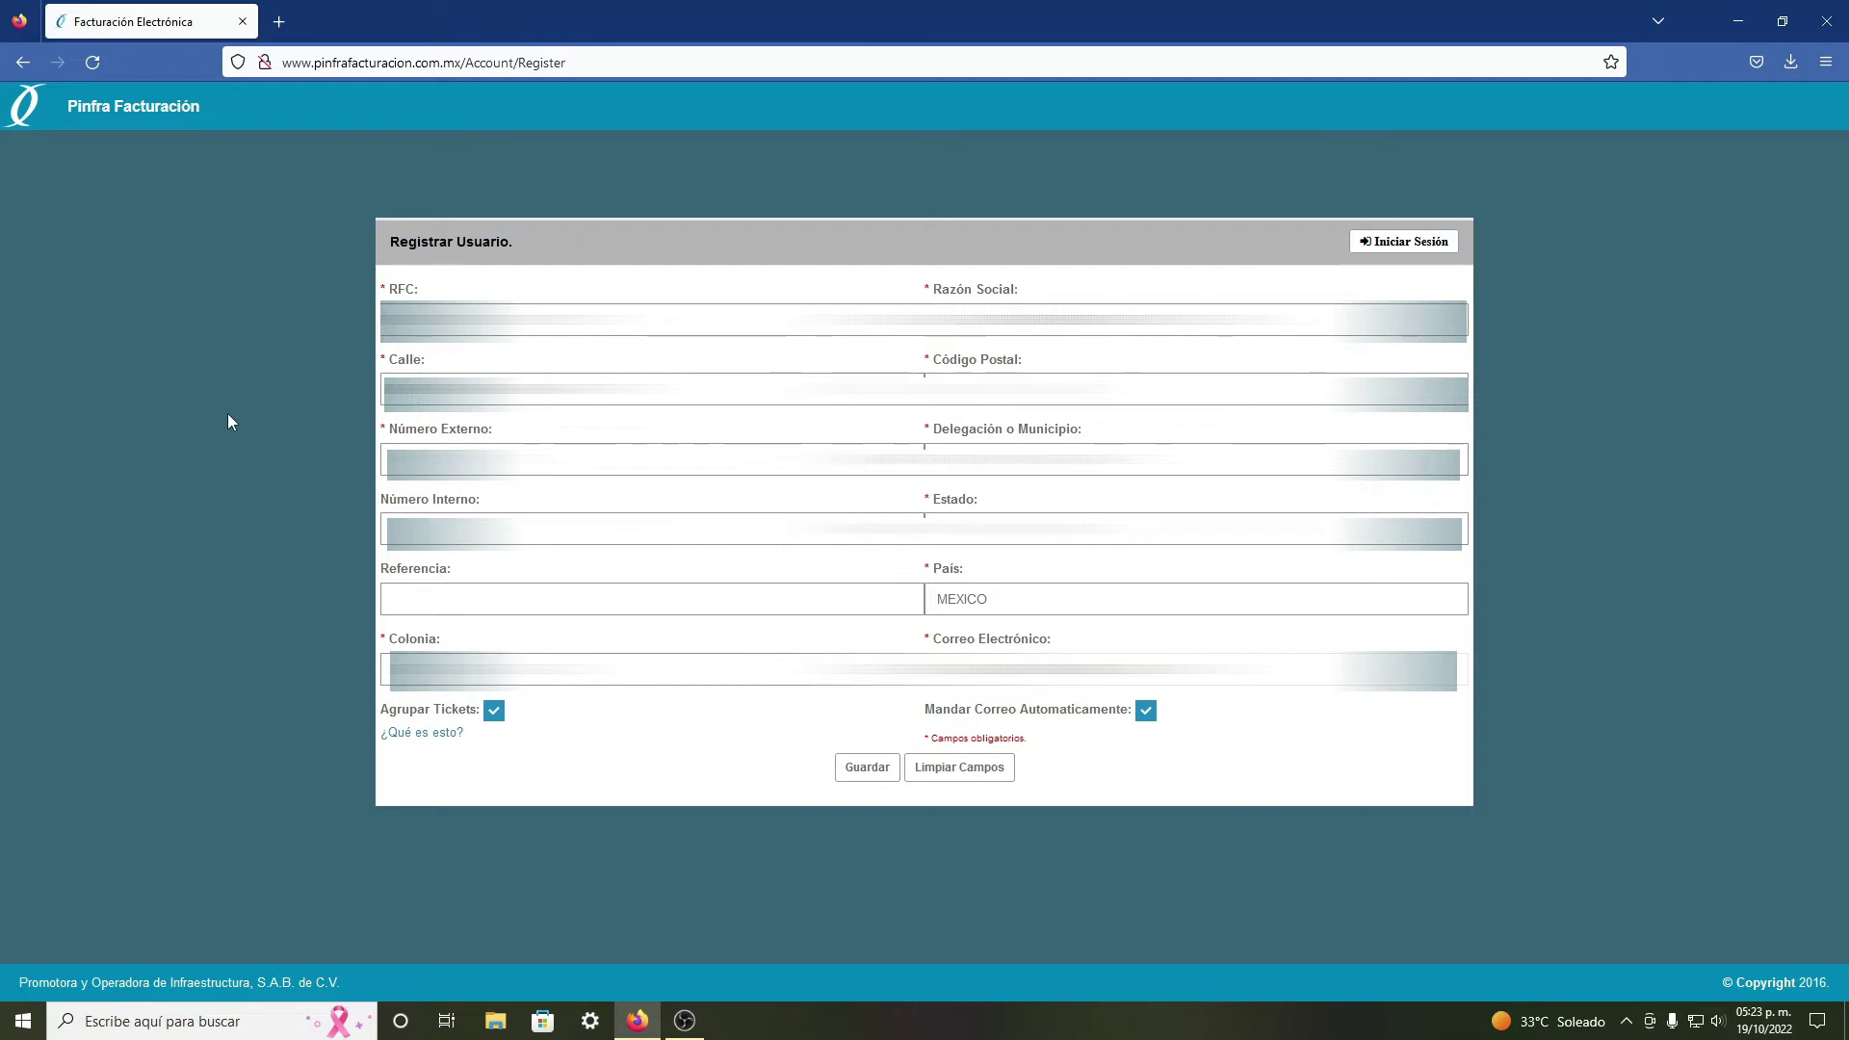
click(864, 770)
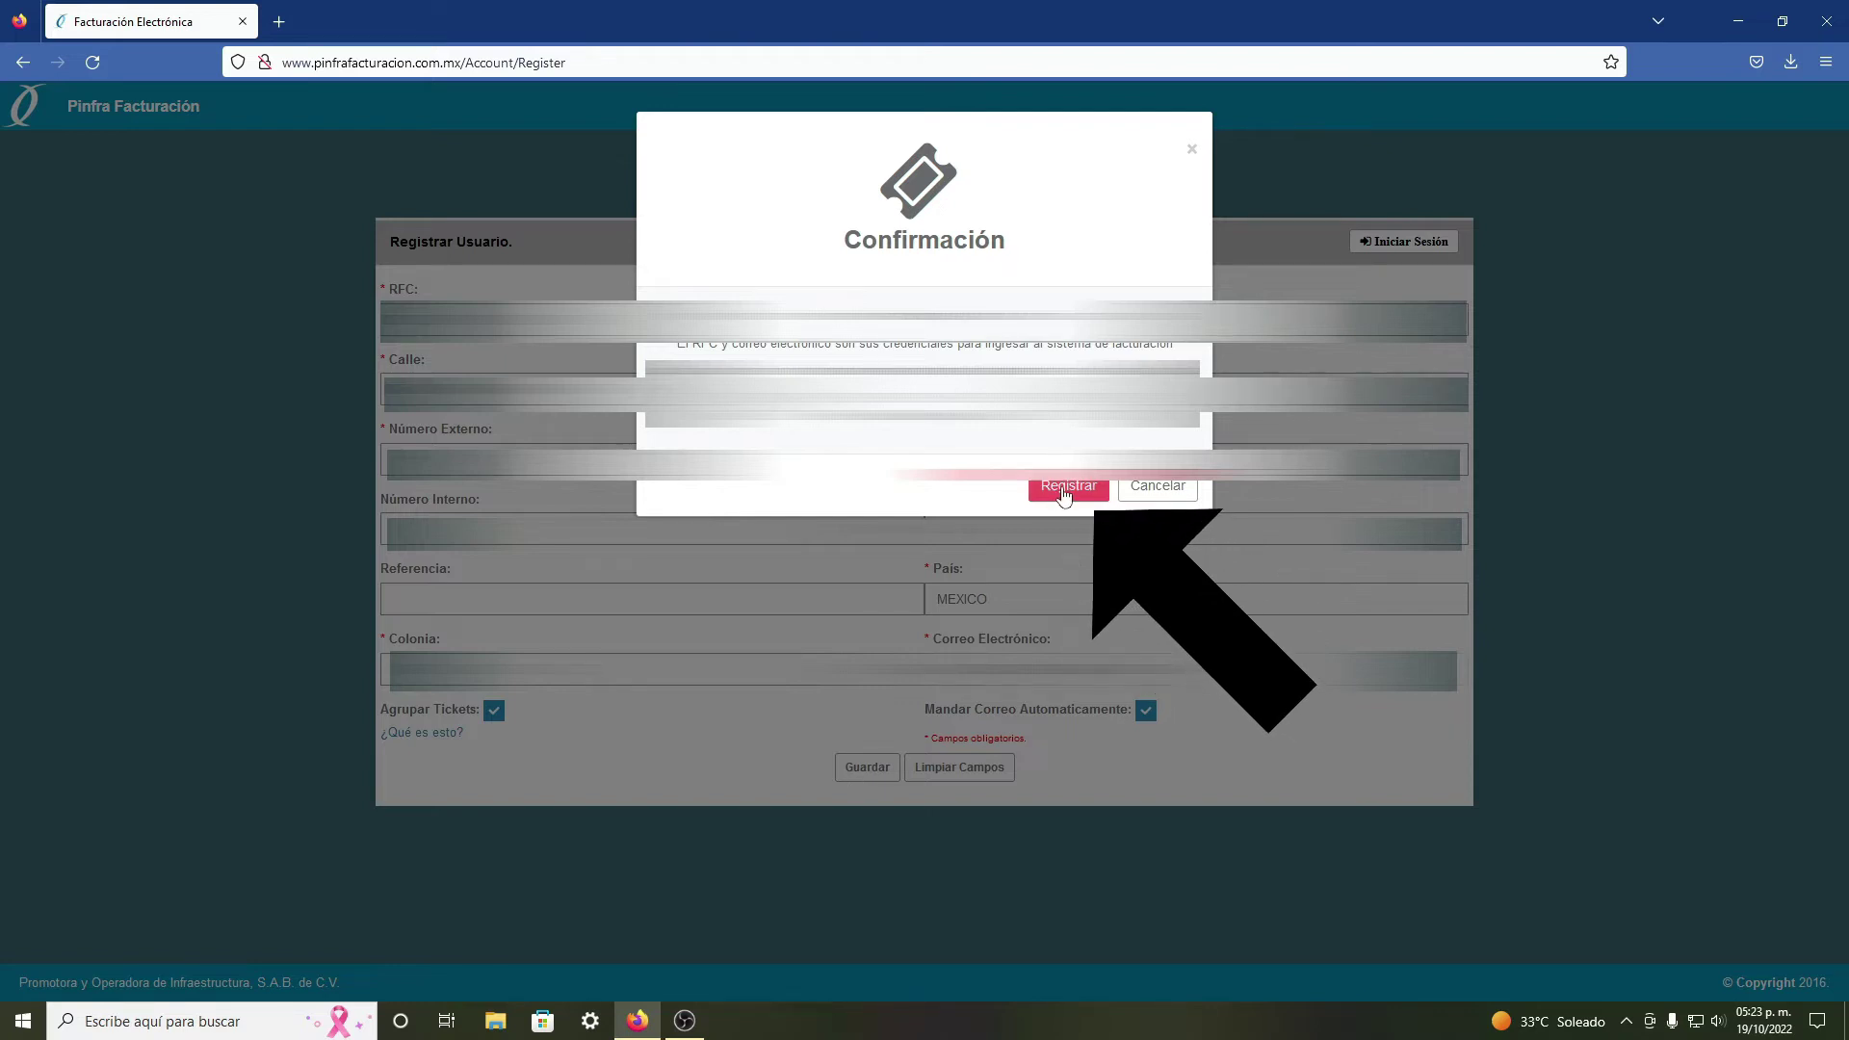
click(1064, 494)
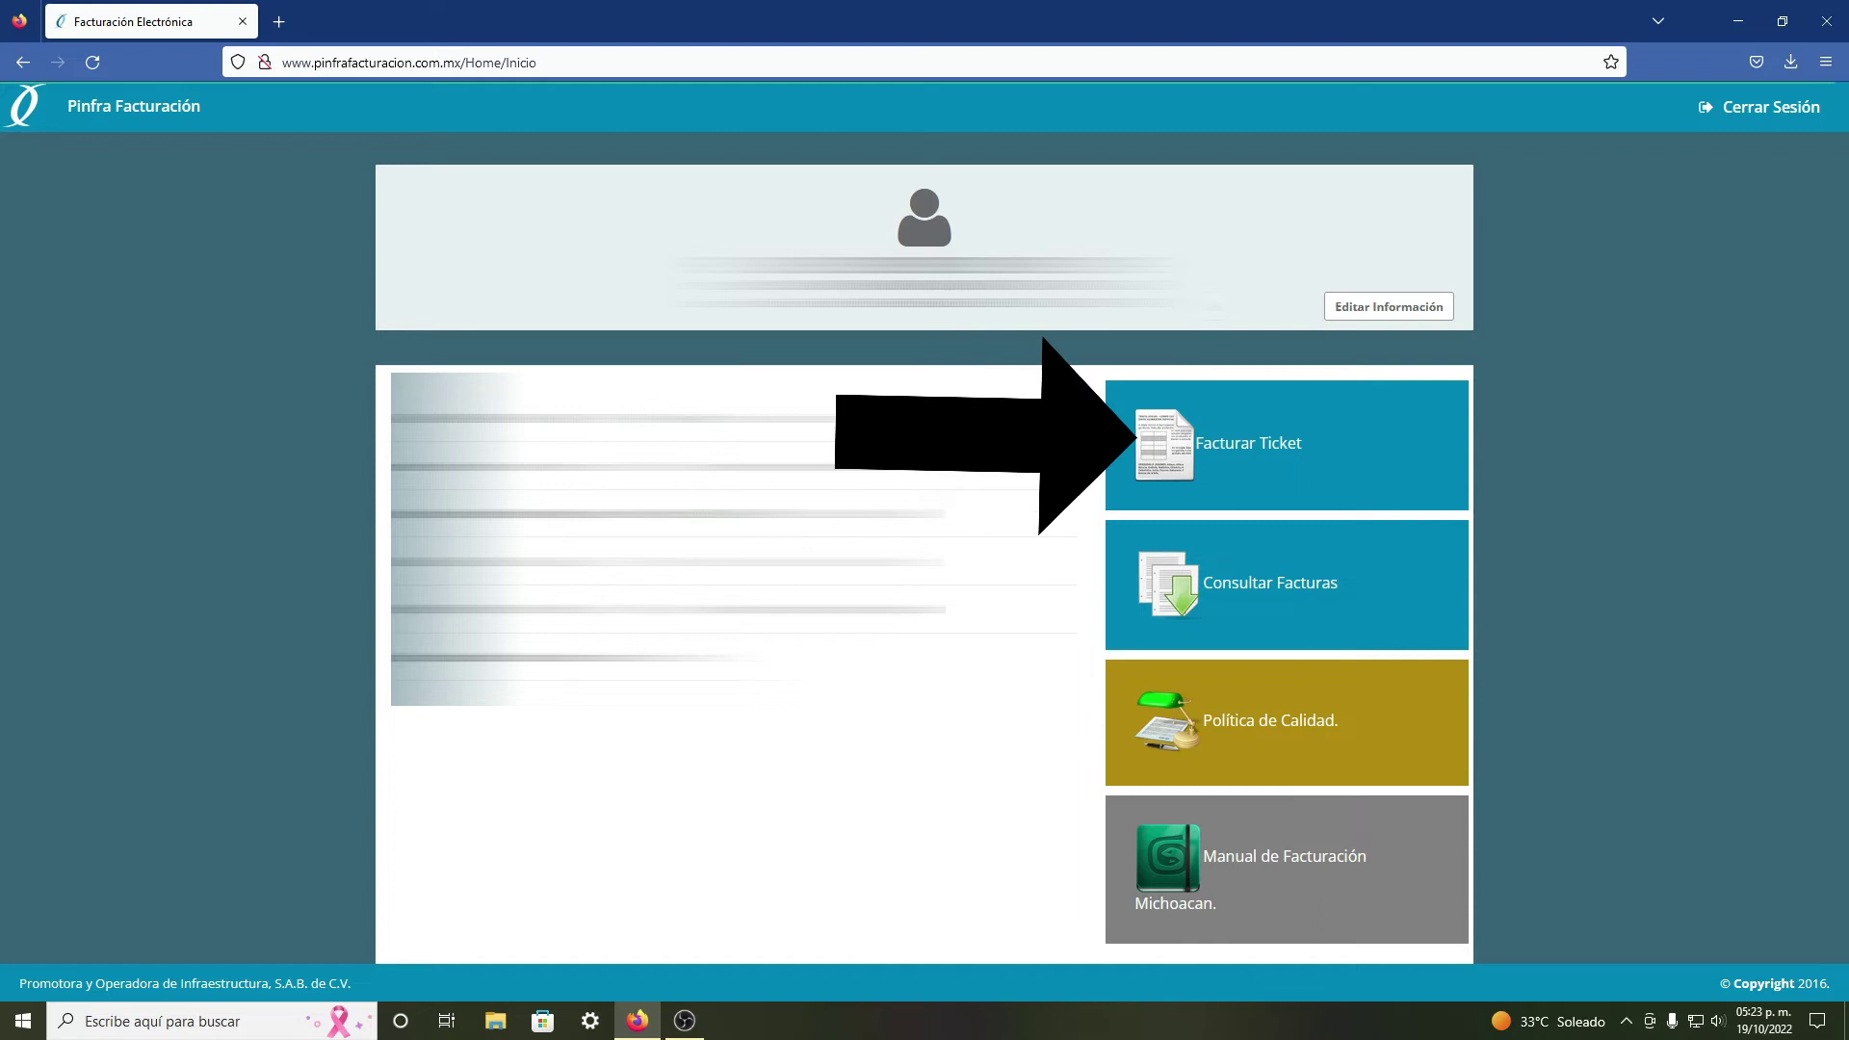
- Start invoicing a ticket, choosing AUTOPISTA SANTA ANA - ALTAR as the toll booth and 10/13/2022 as the date
click(1238, 453)
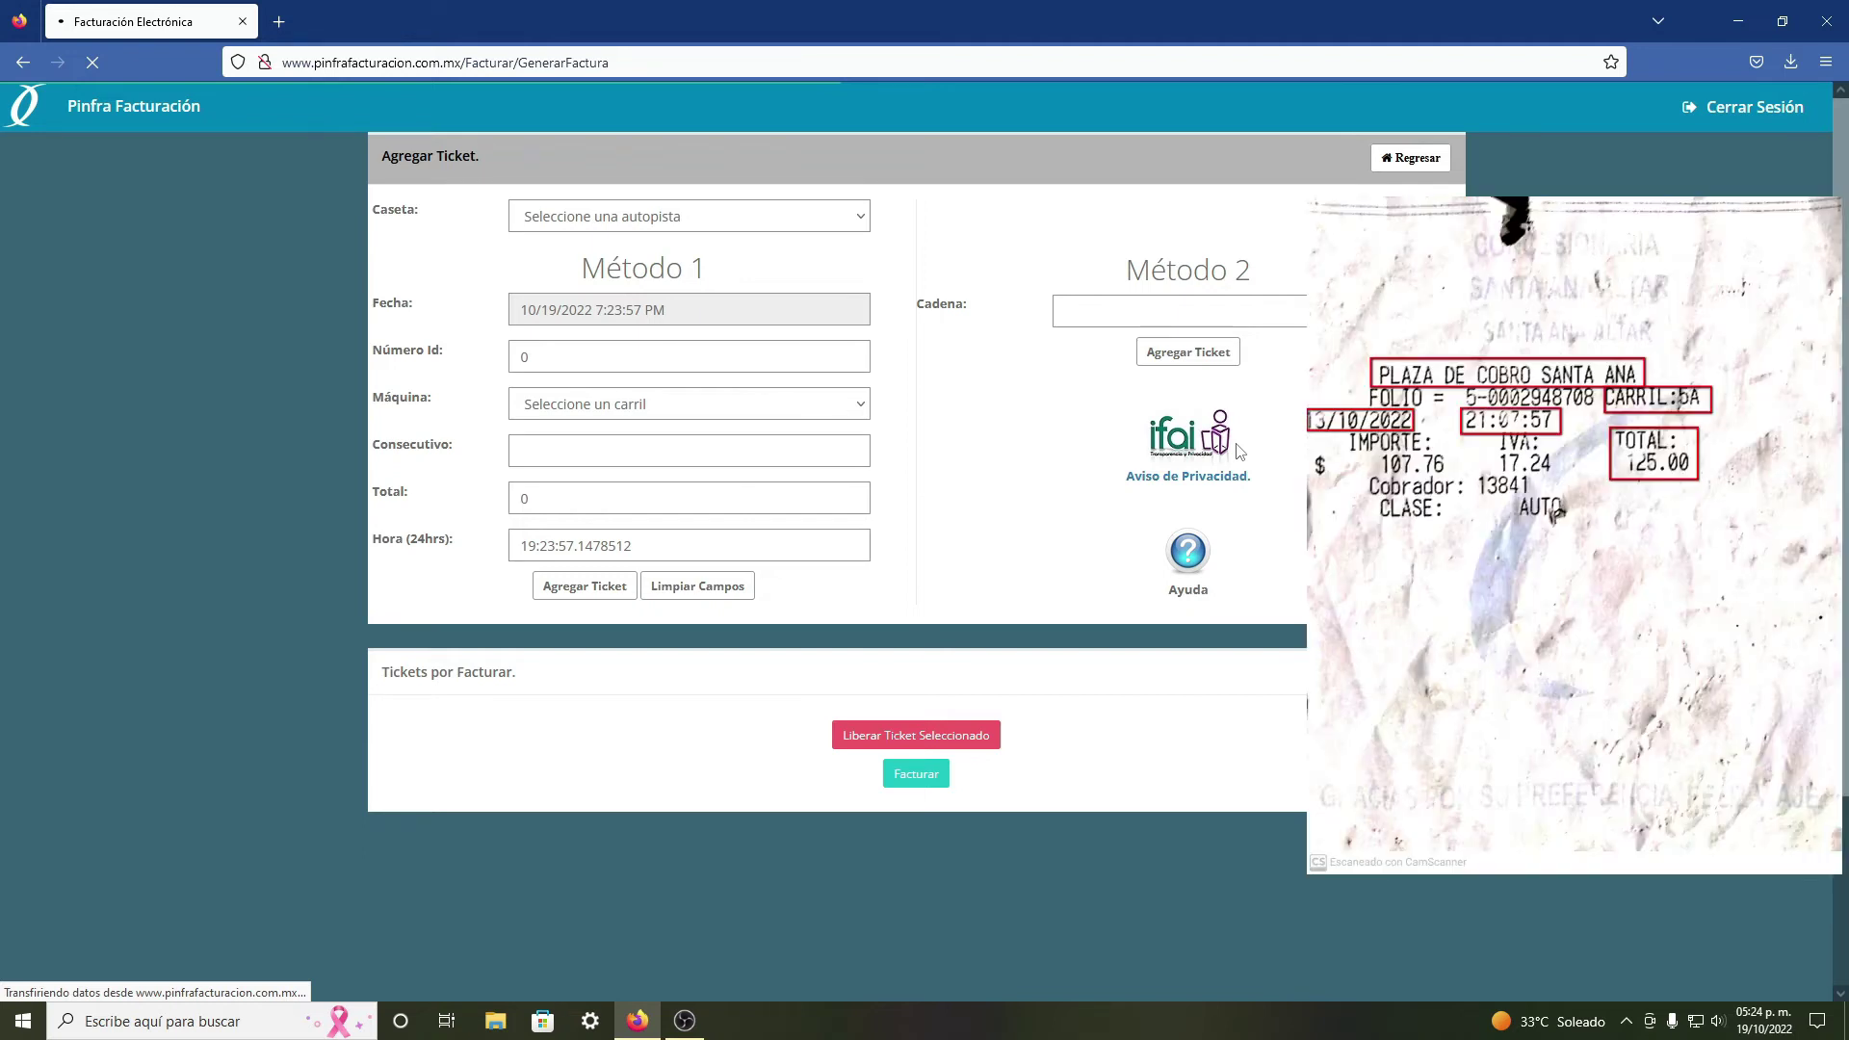
click(770, 216)
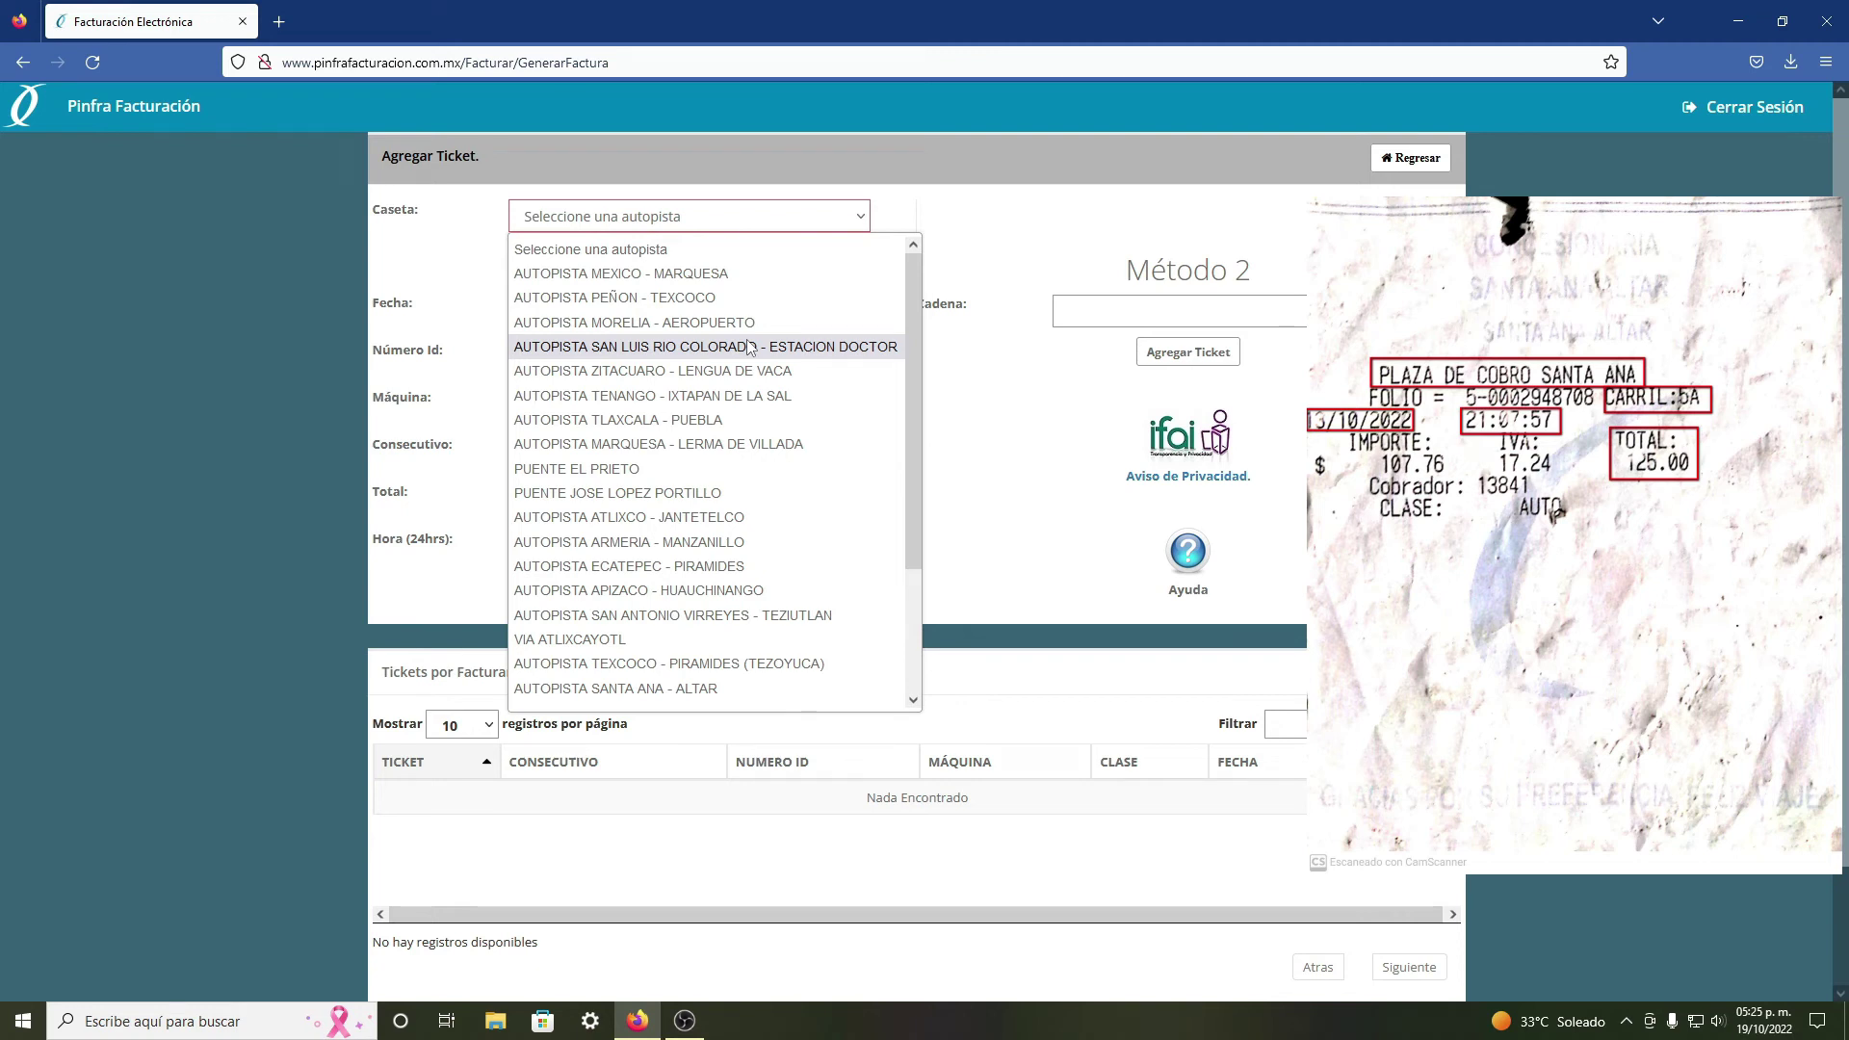
click(672, 697)
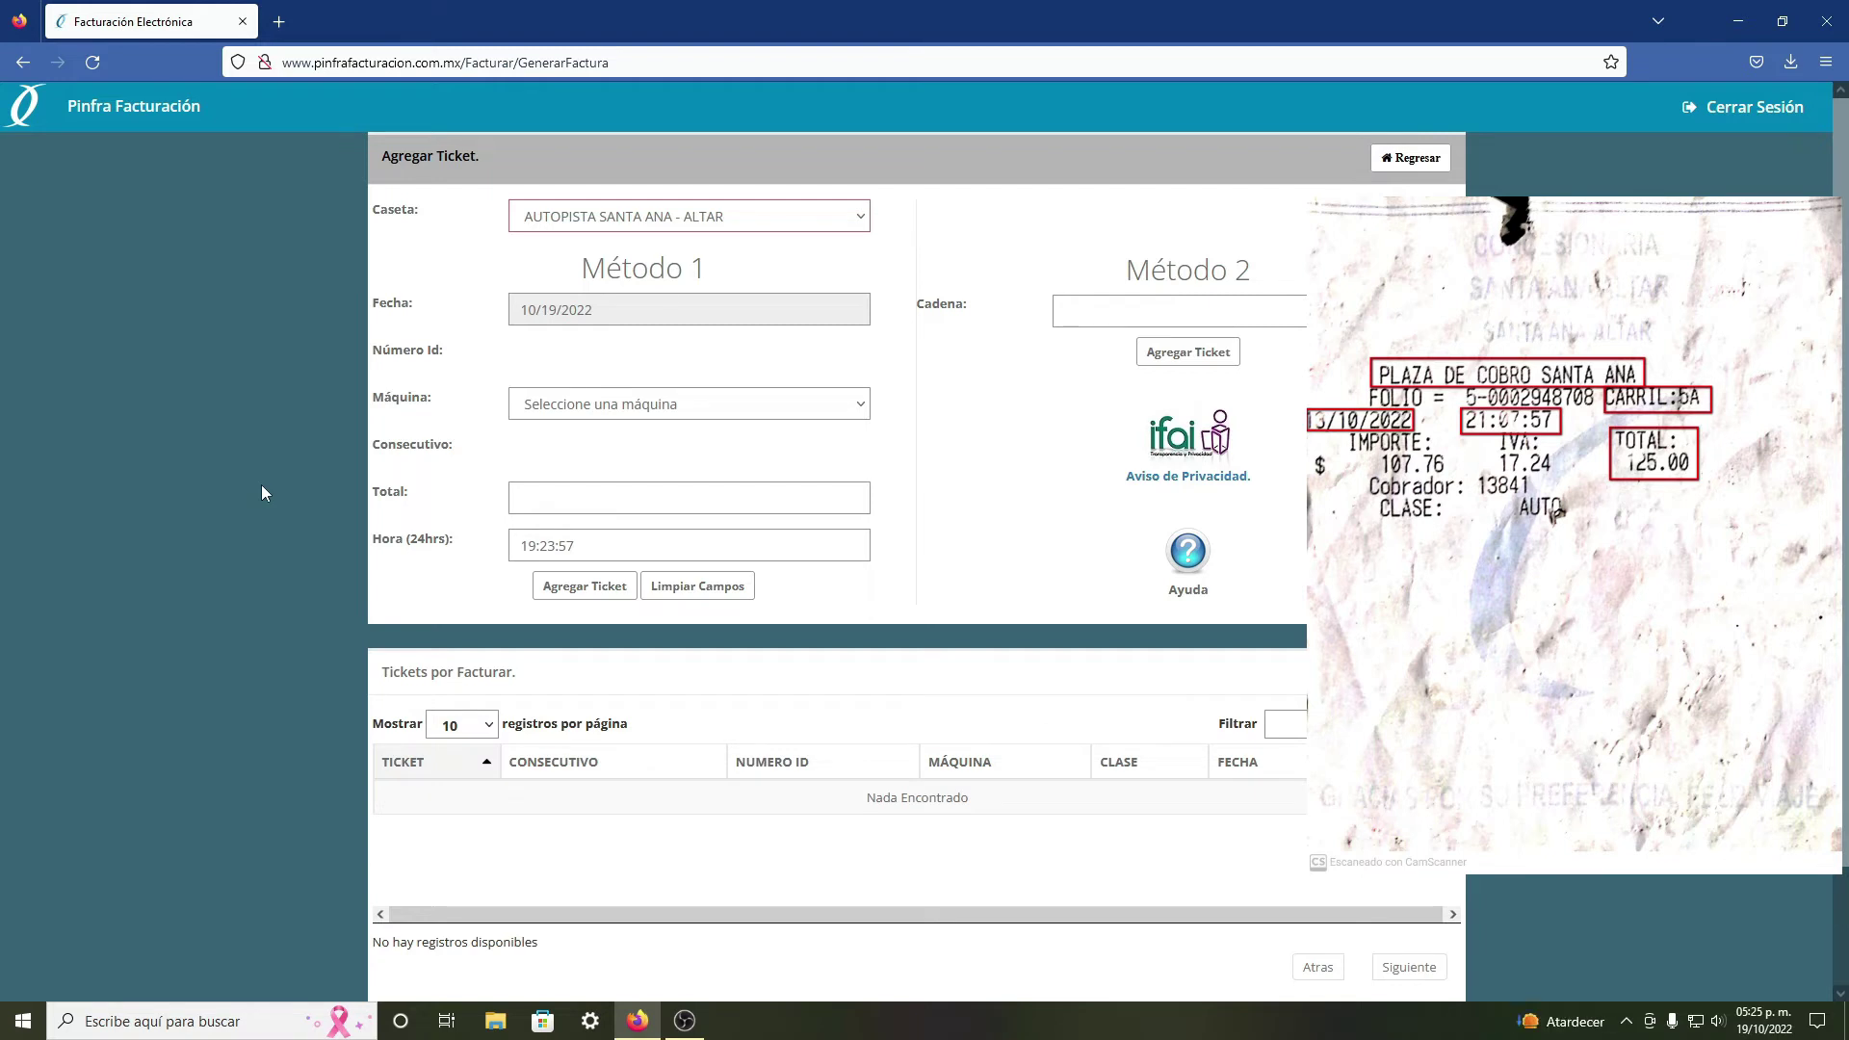
click(1100, 311)
click(580, 311)
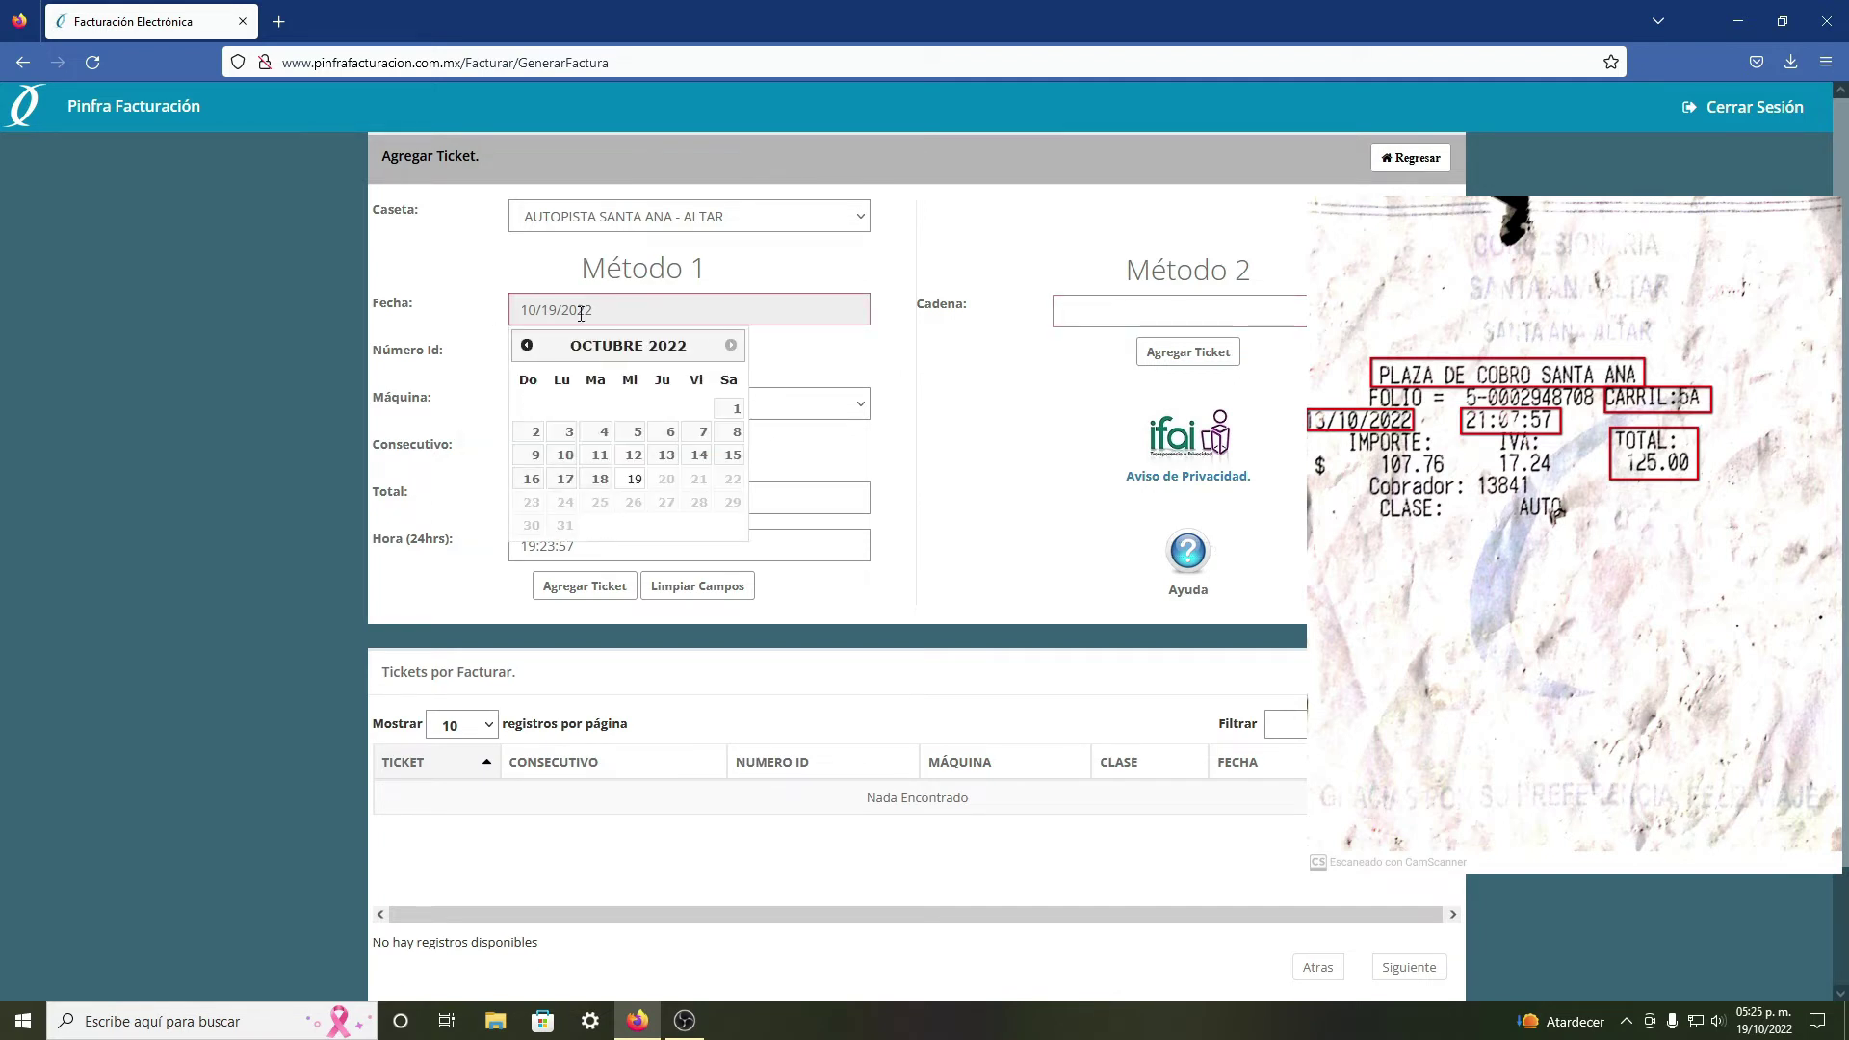
click(671, 459)
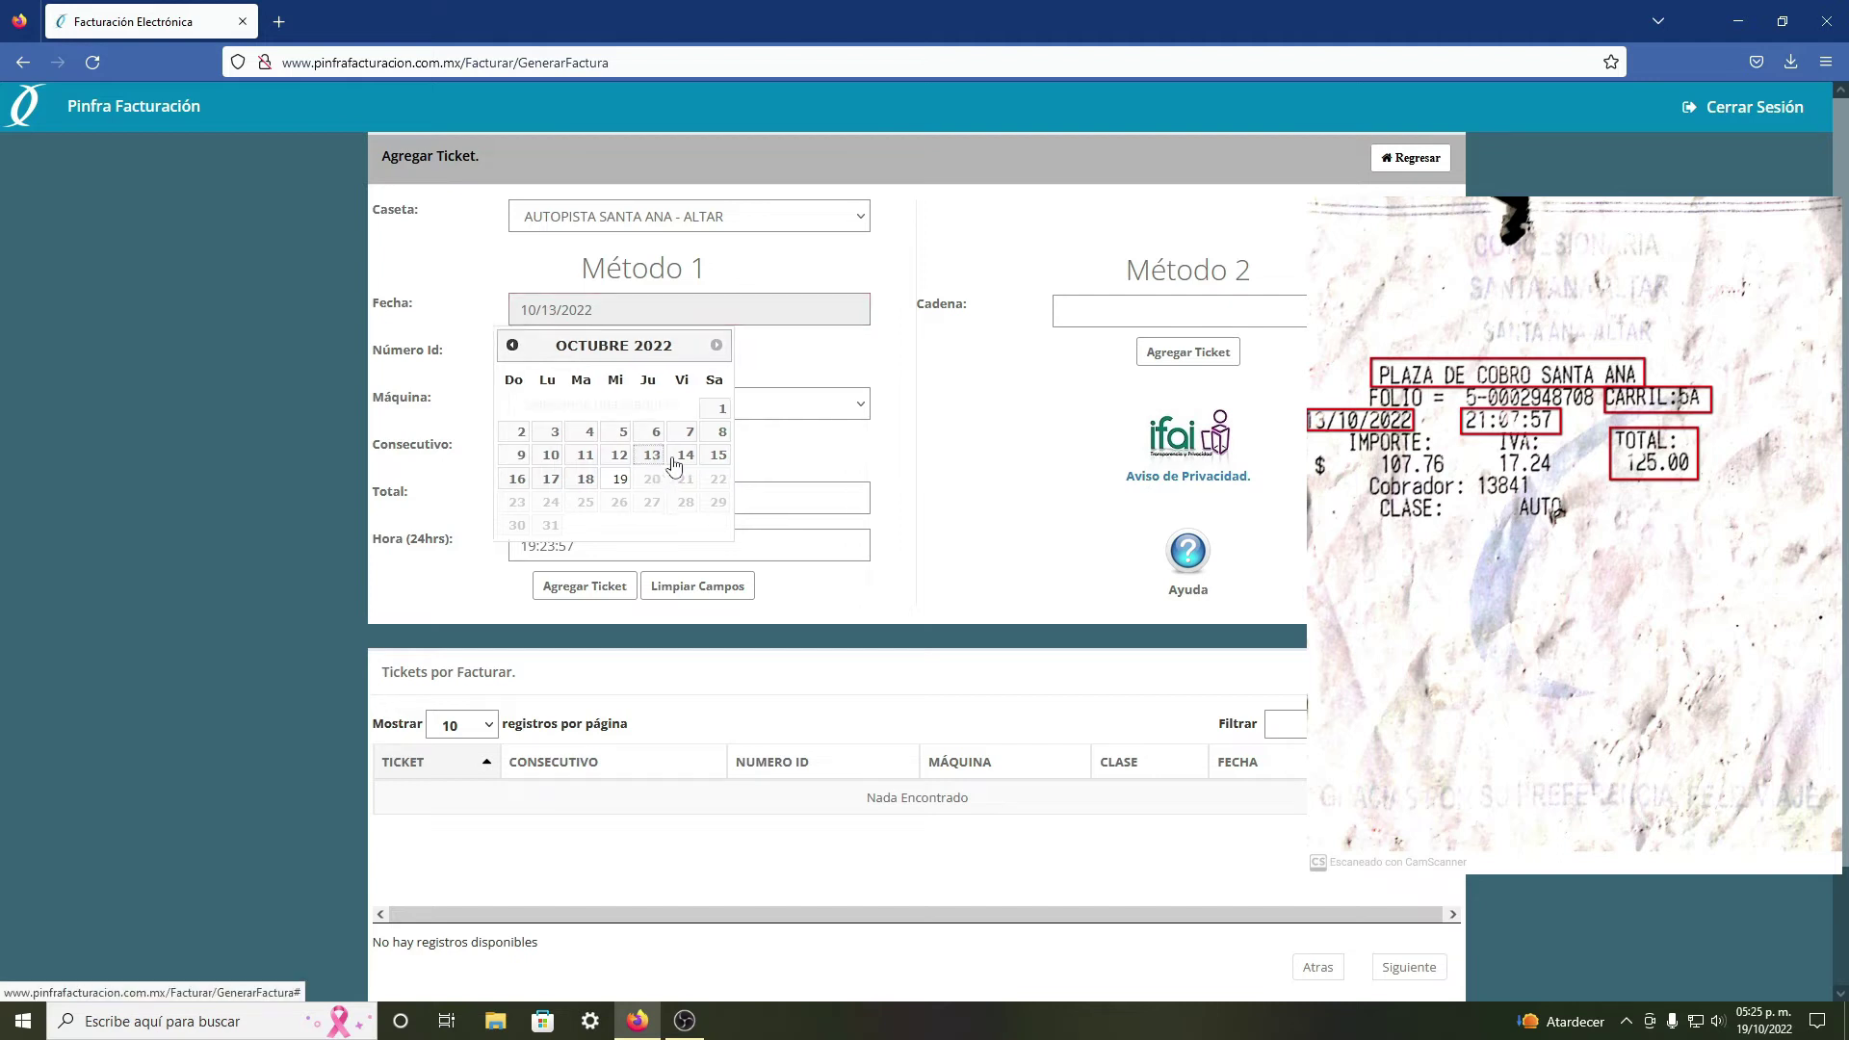
- Select machine 05A and enter a total of 125 for the ticket
click(681, 406)
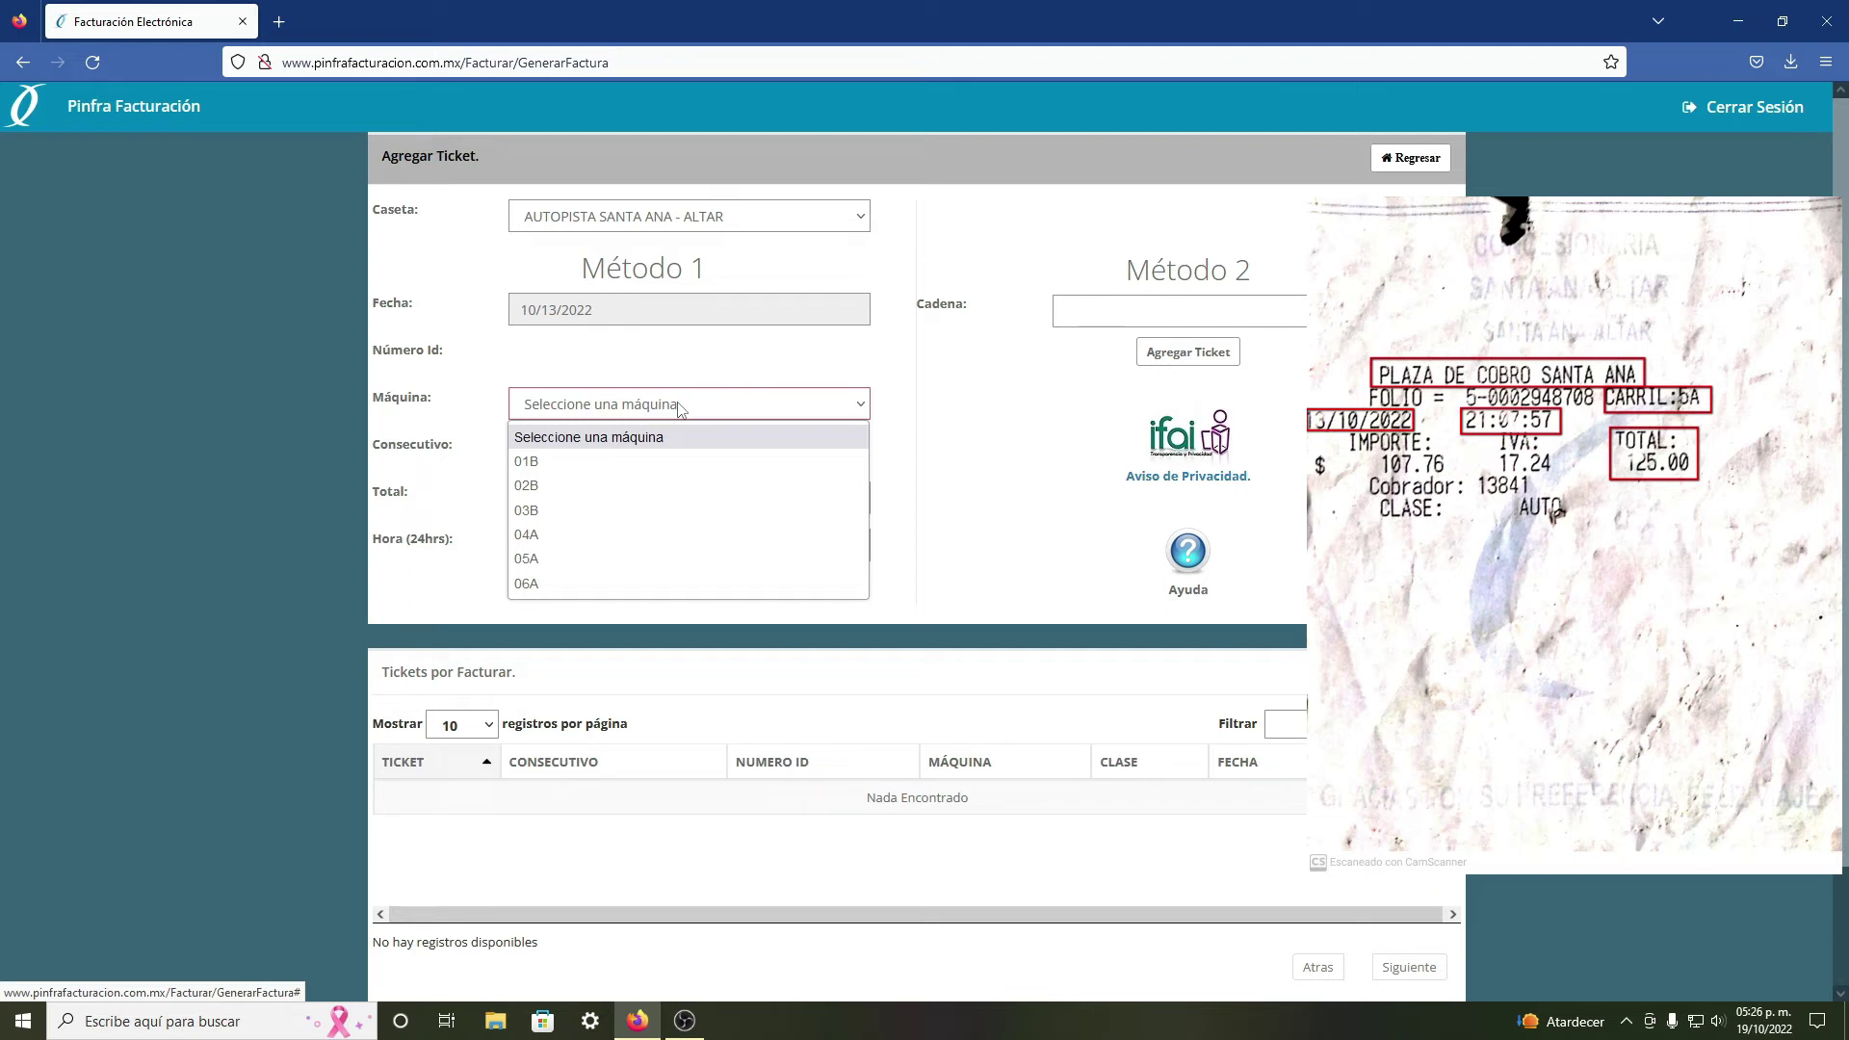
click(681, 406)
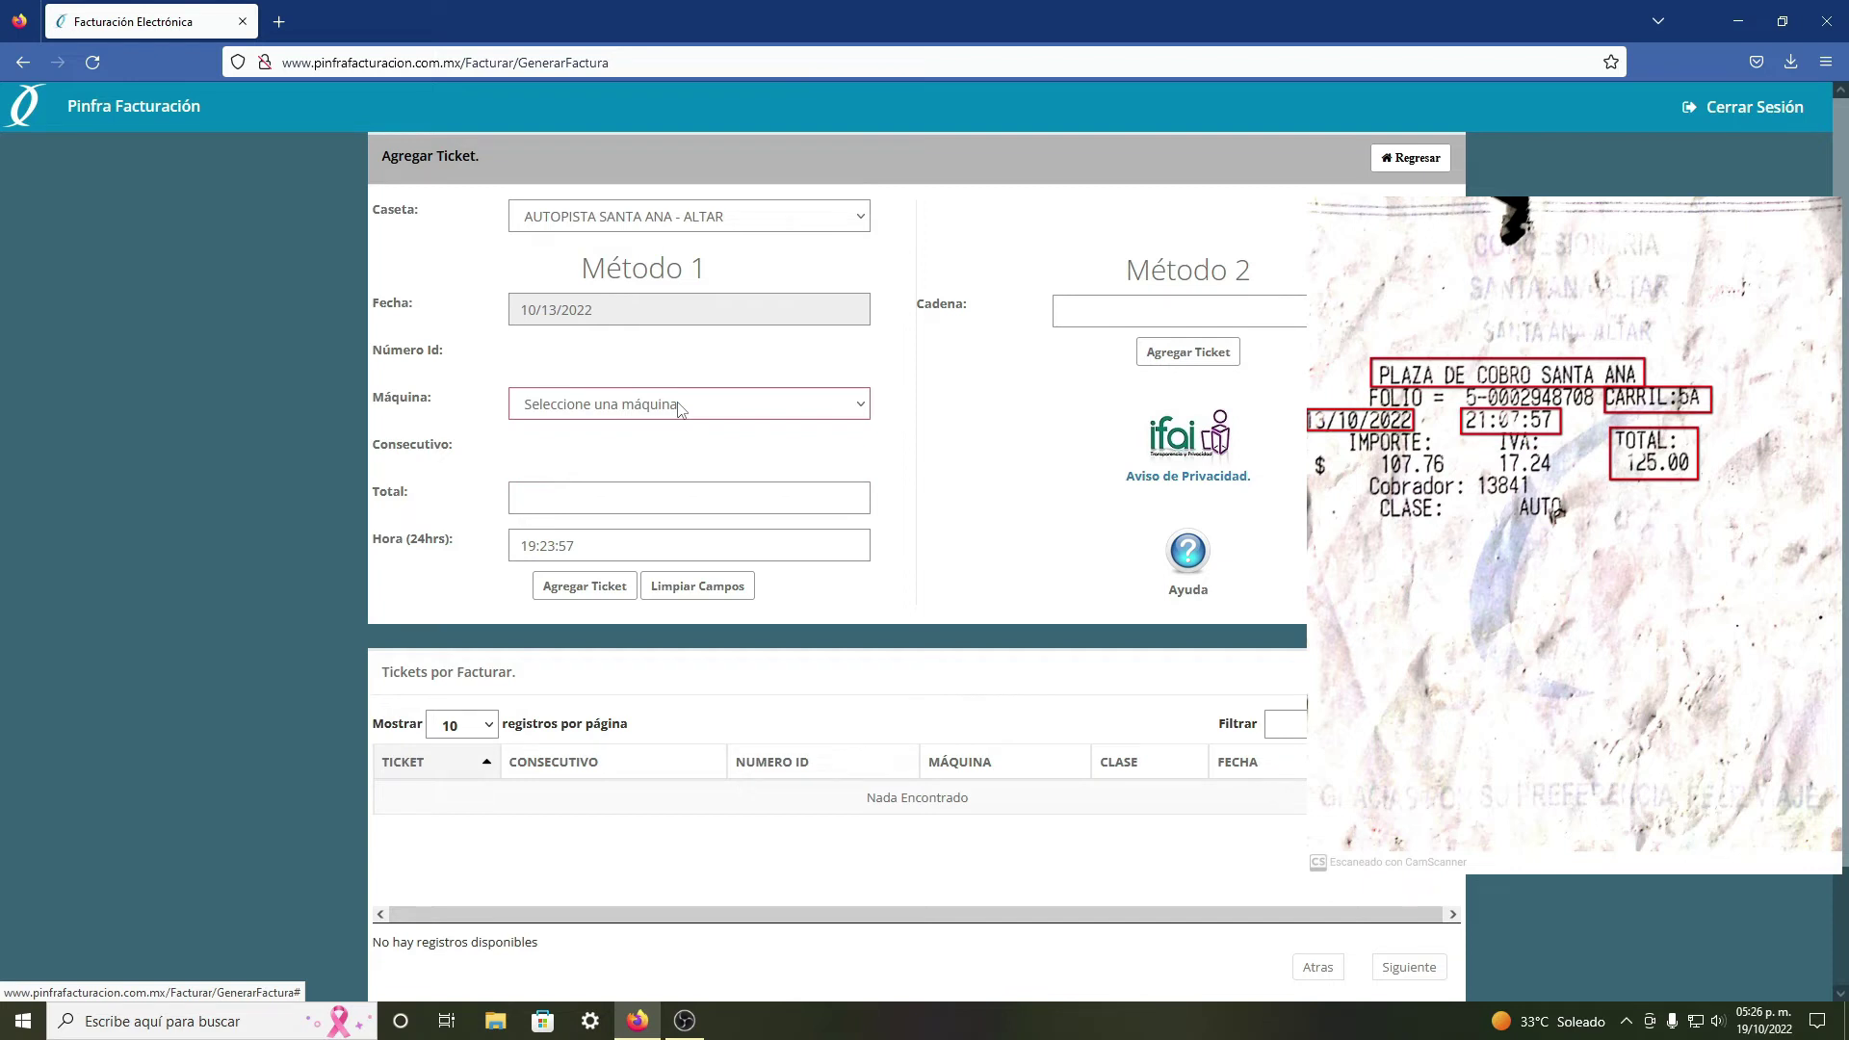
click(681, 406)
click(535, 563)
click(558, 497)
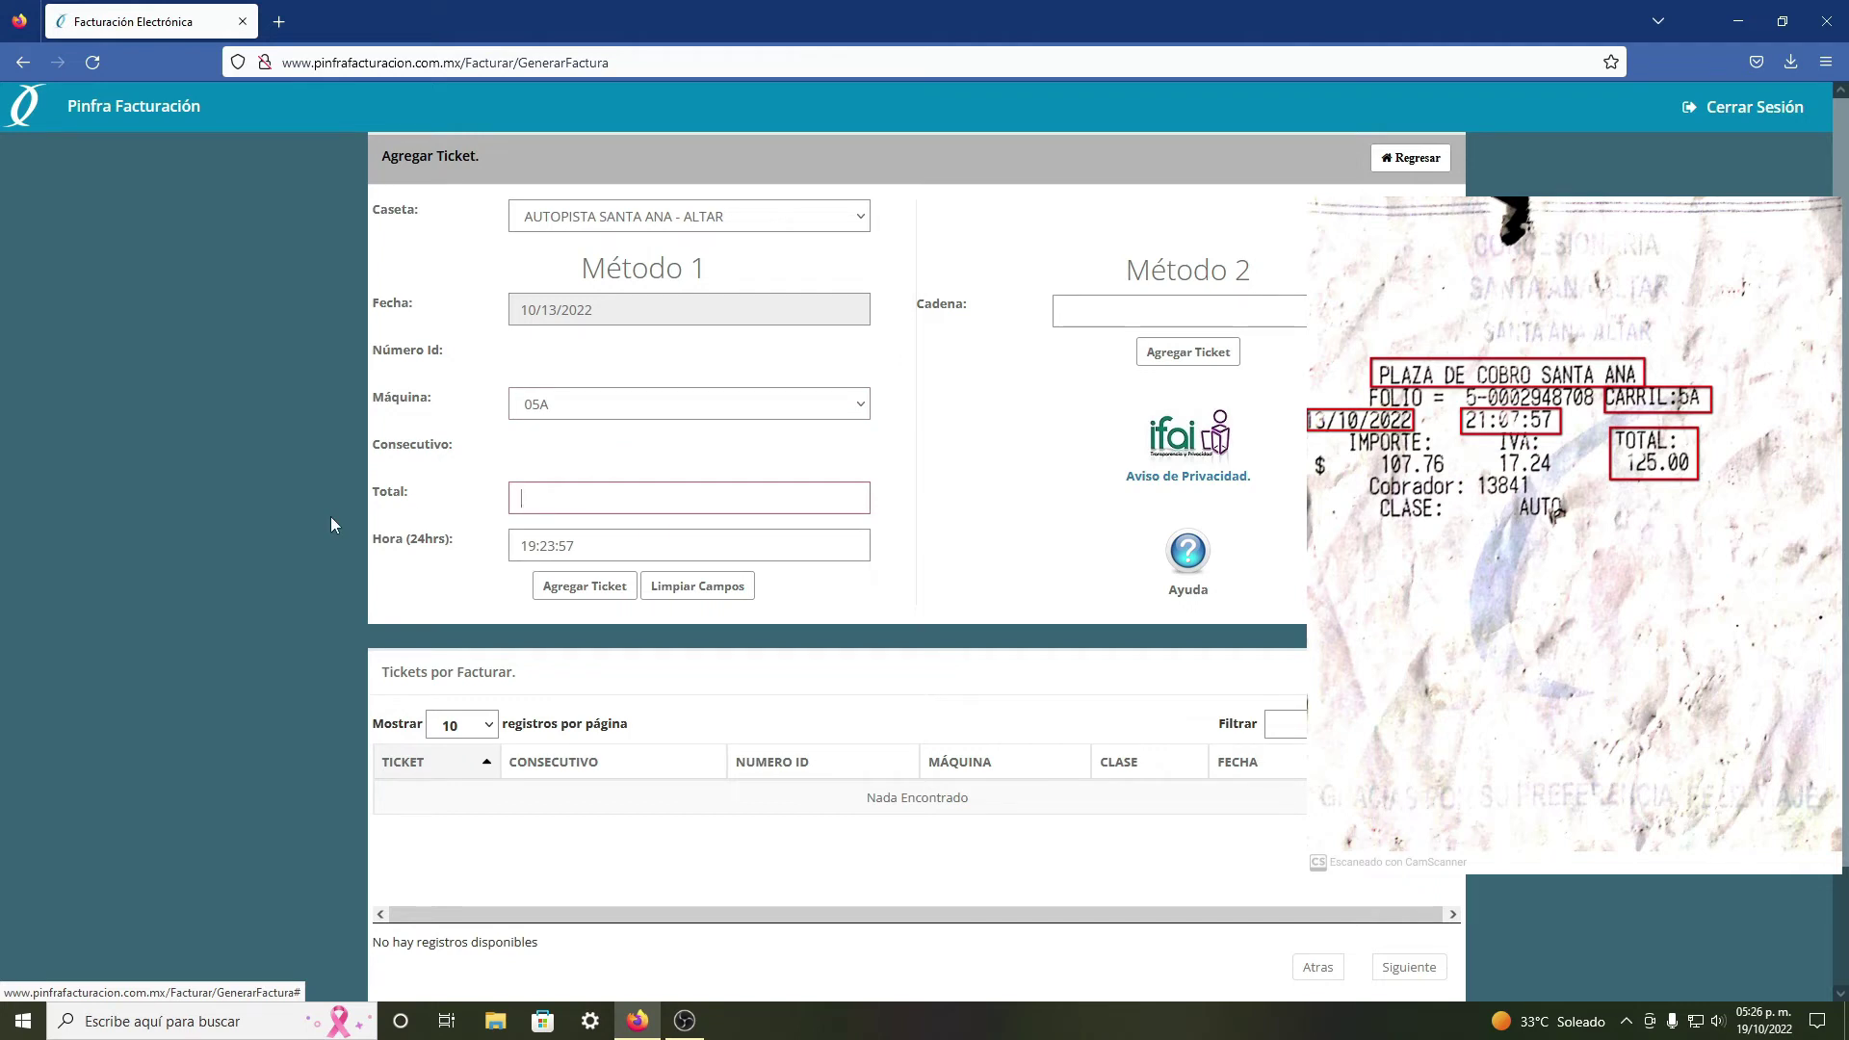
text(125)
- Set the ticket's time to 21:07:57 and add the ticket to the list for invoicing
click(535, 556)
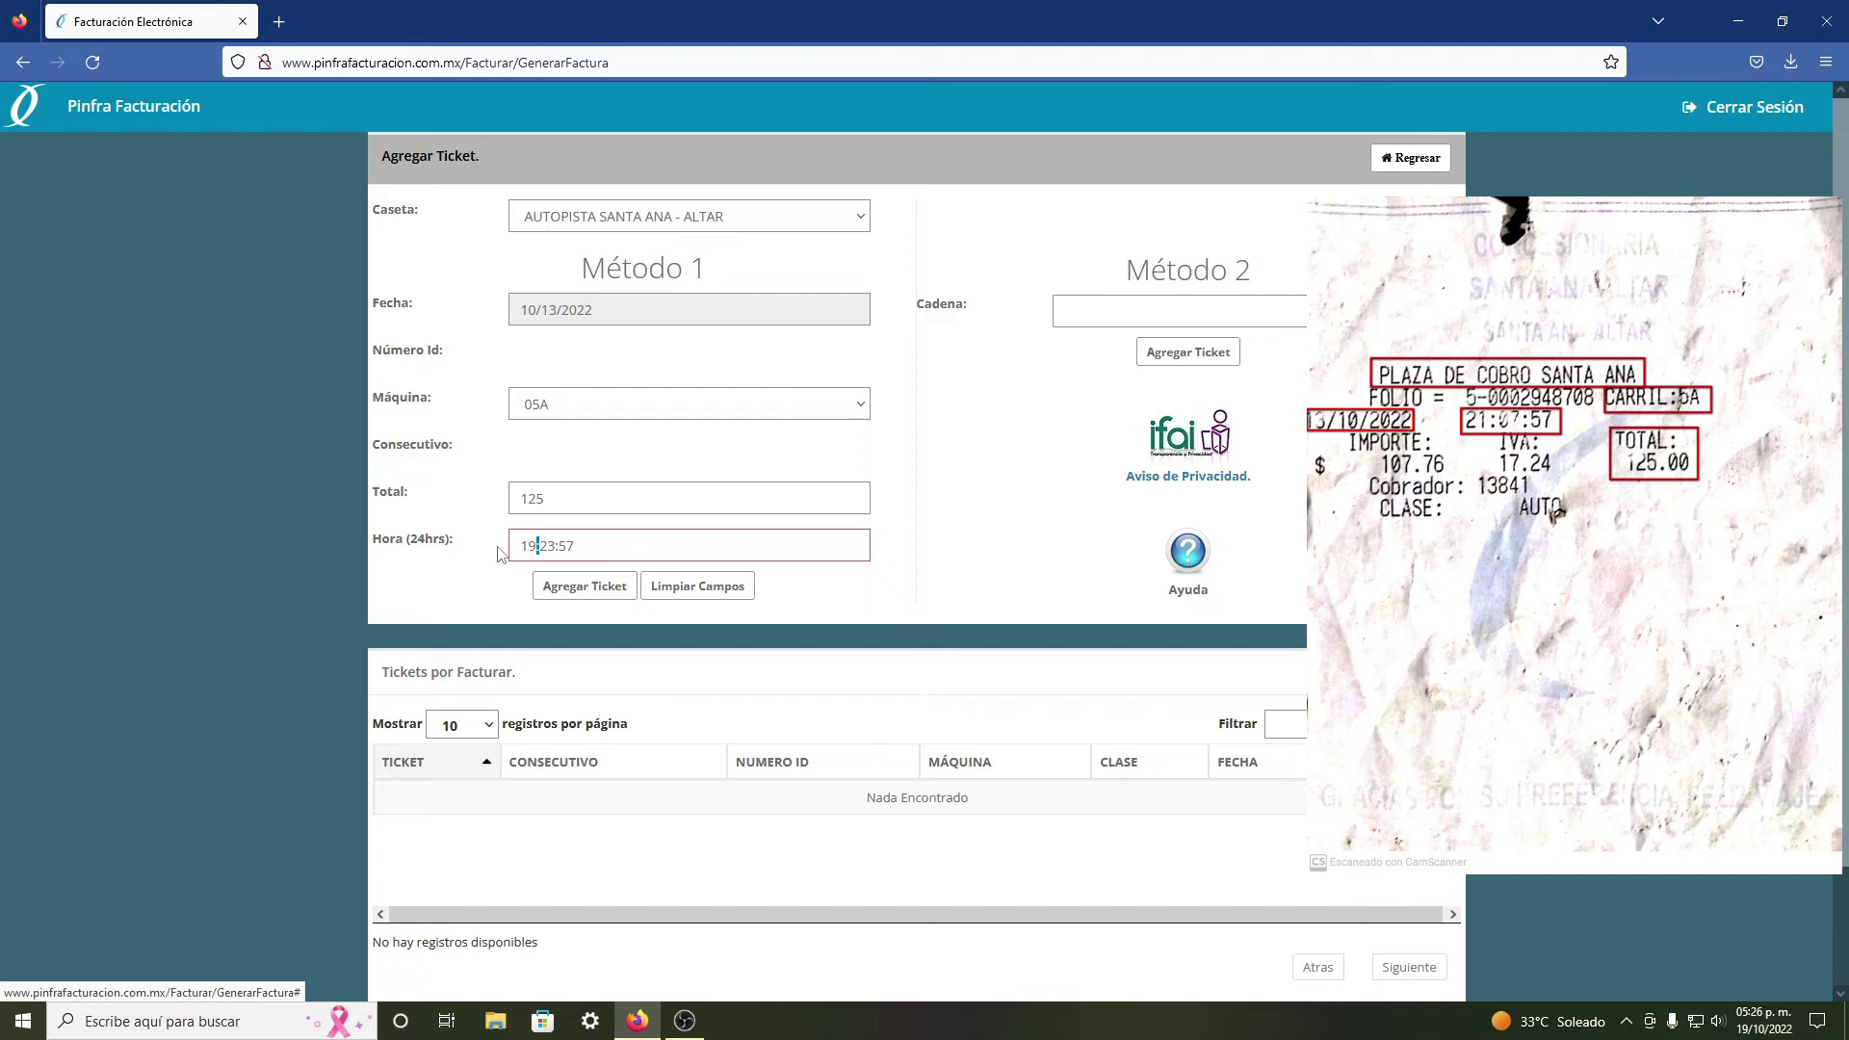
drag(578, 546, 505, 548)
text(21:07:57)
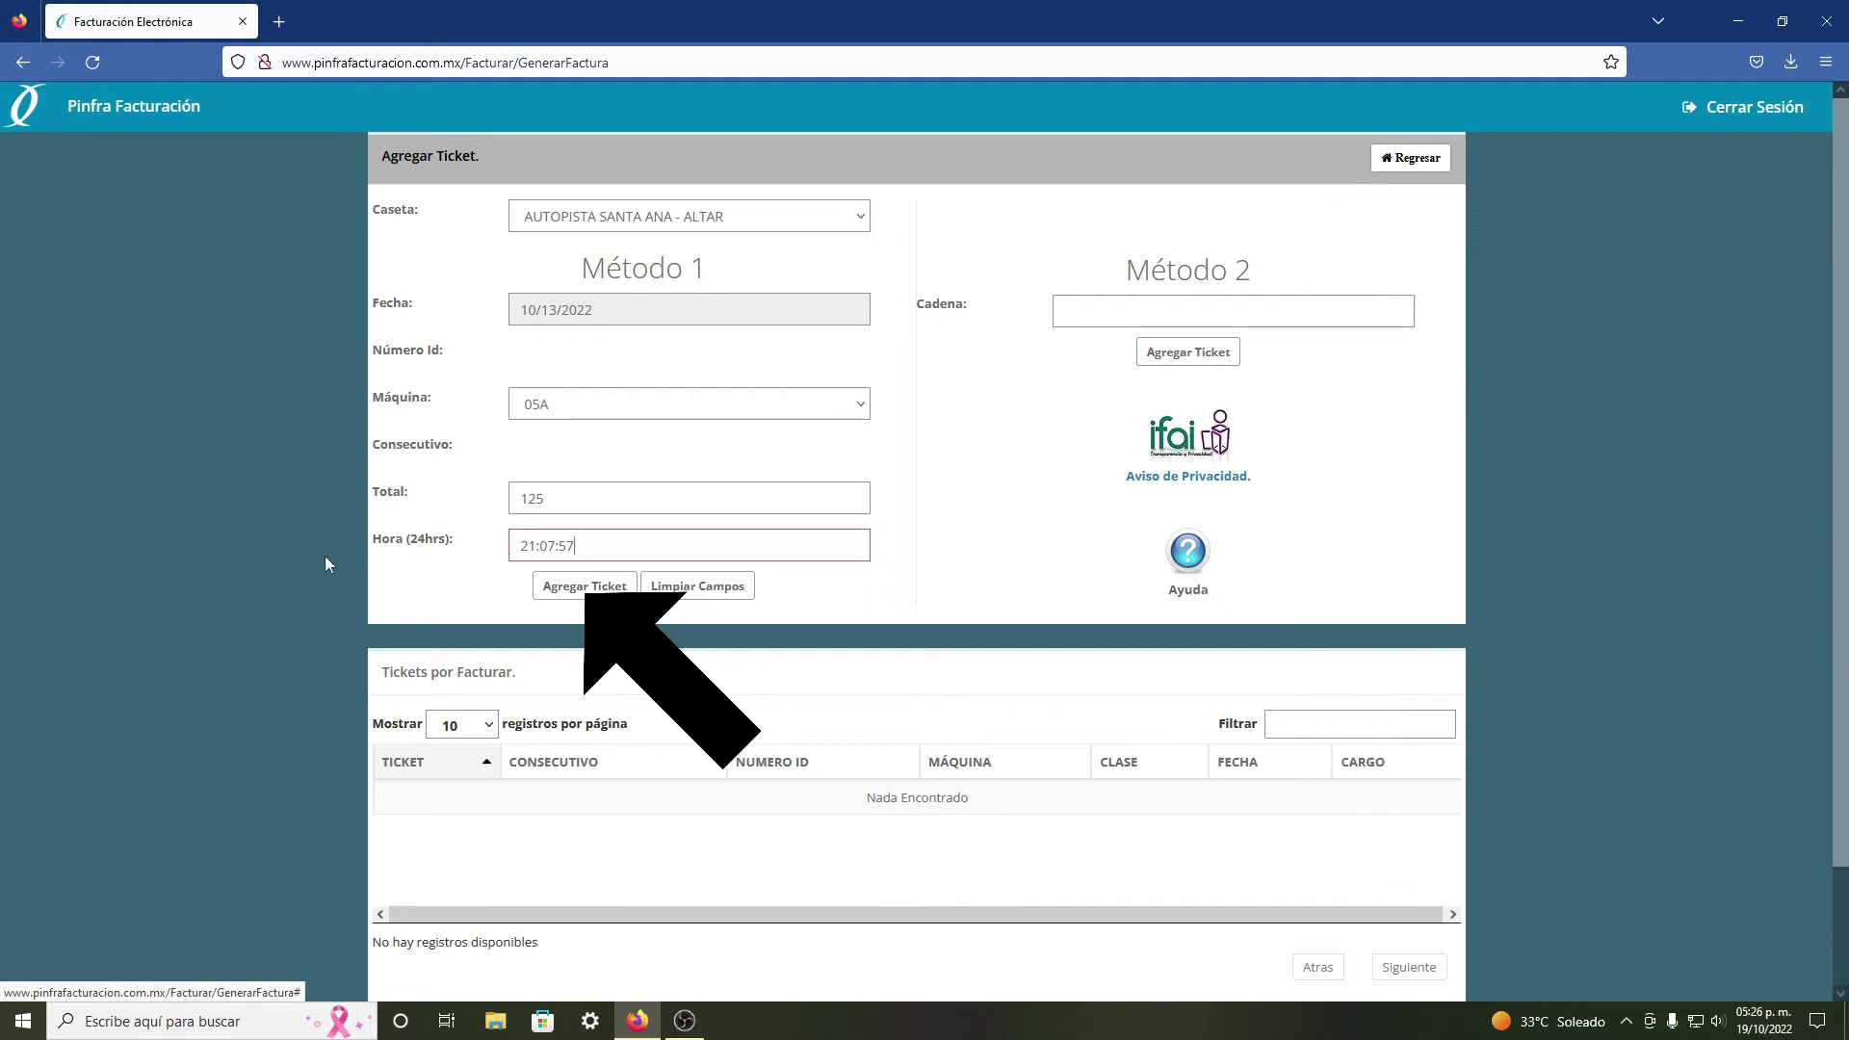
click(577, 586)
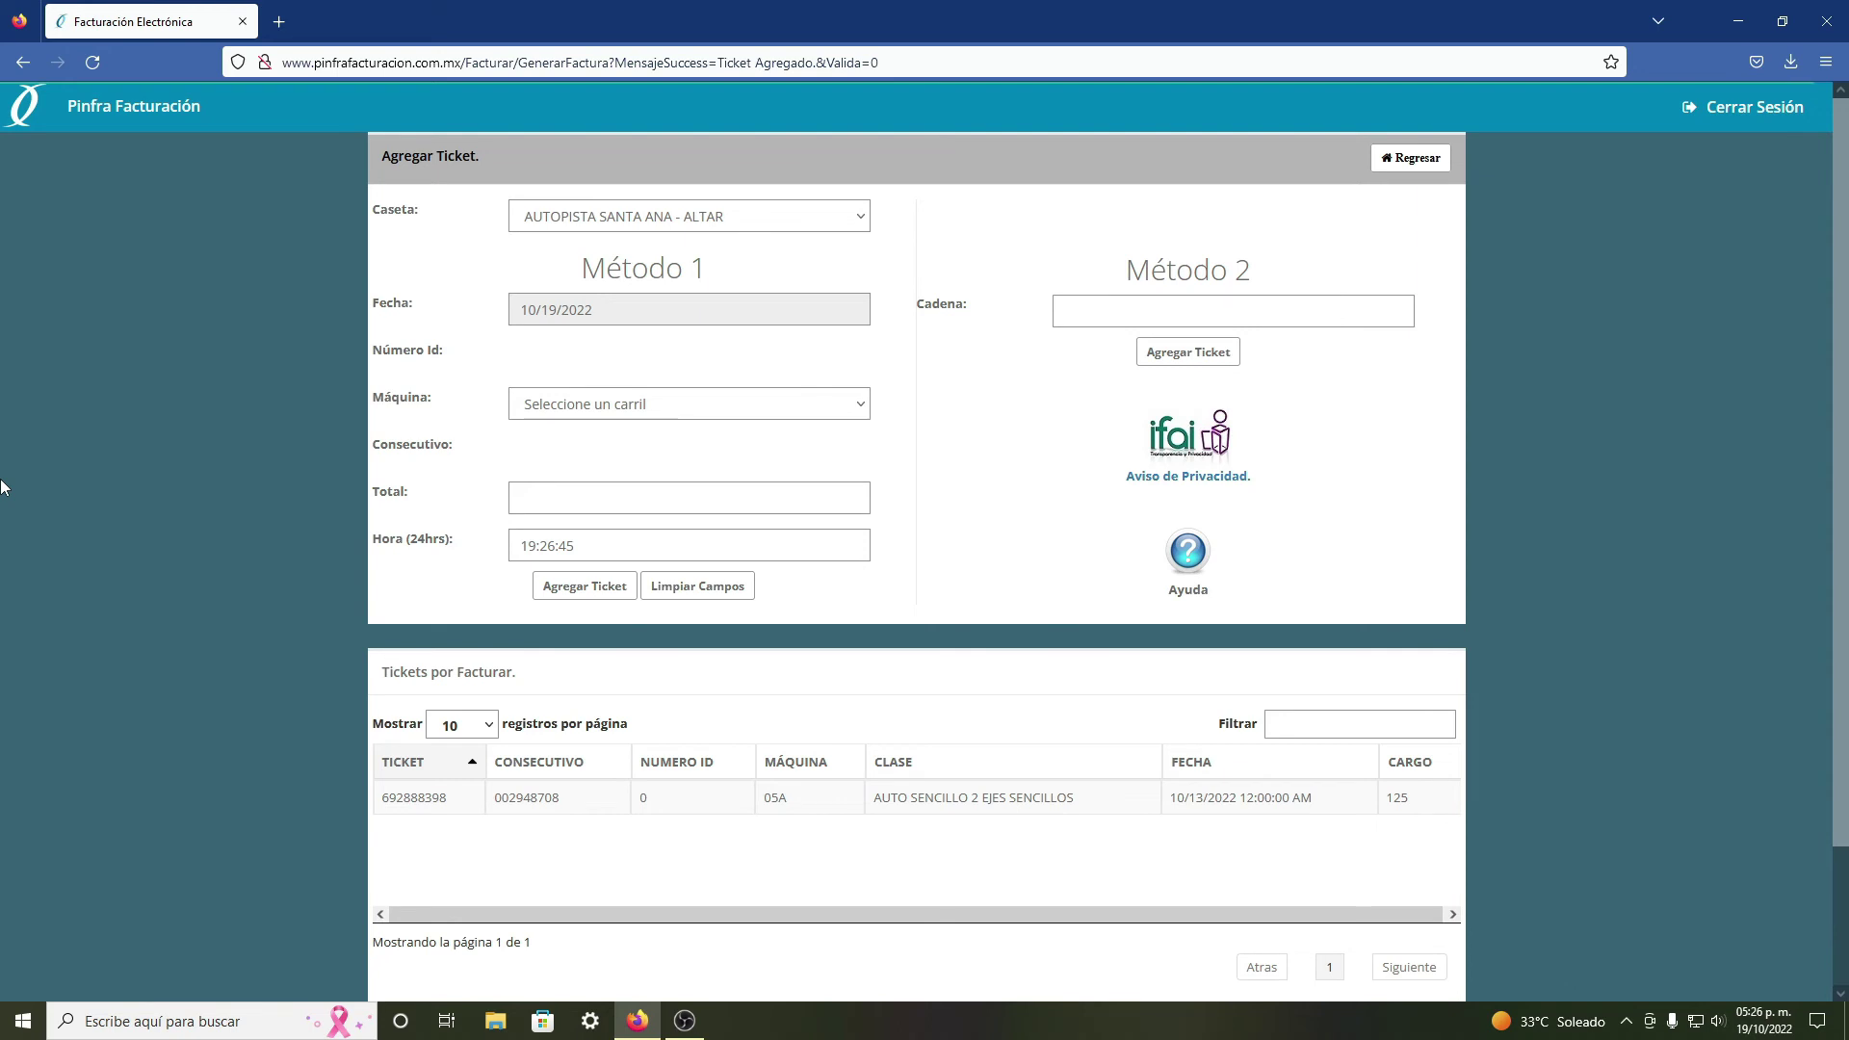
- Invoice the added toll ticket with G03 - Gastos en general as the CFDI use
scroll(1, 486, down, 3)
scroll(2, 486, up, 3)
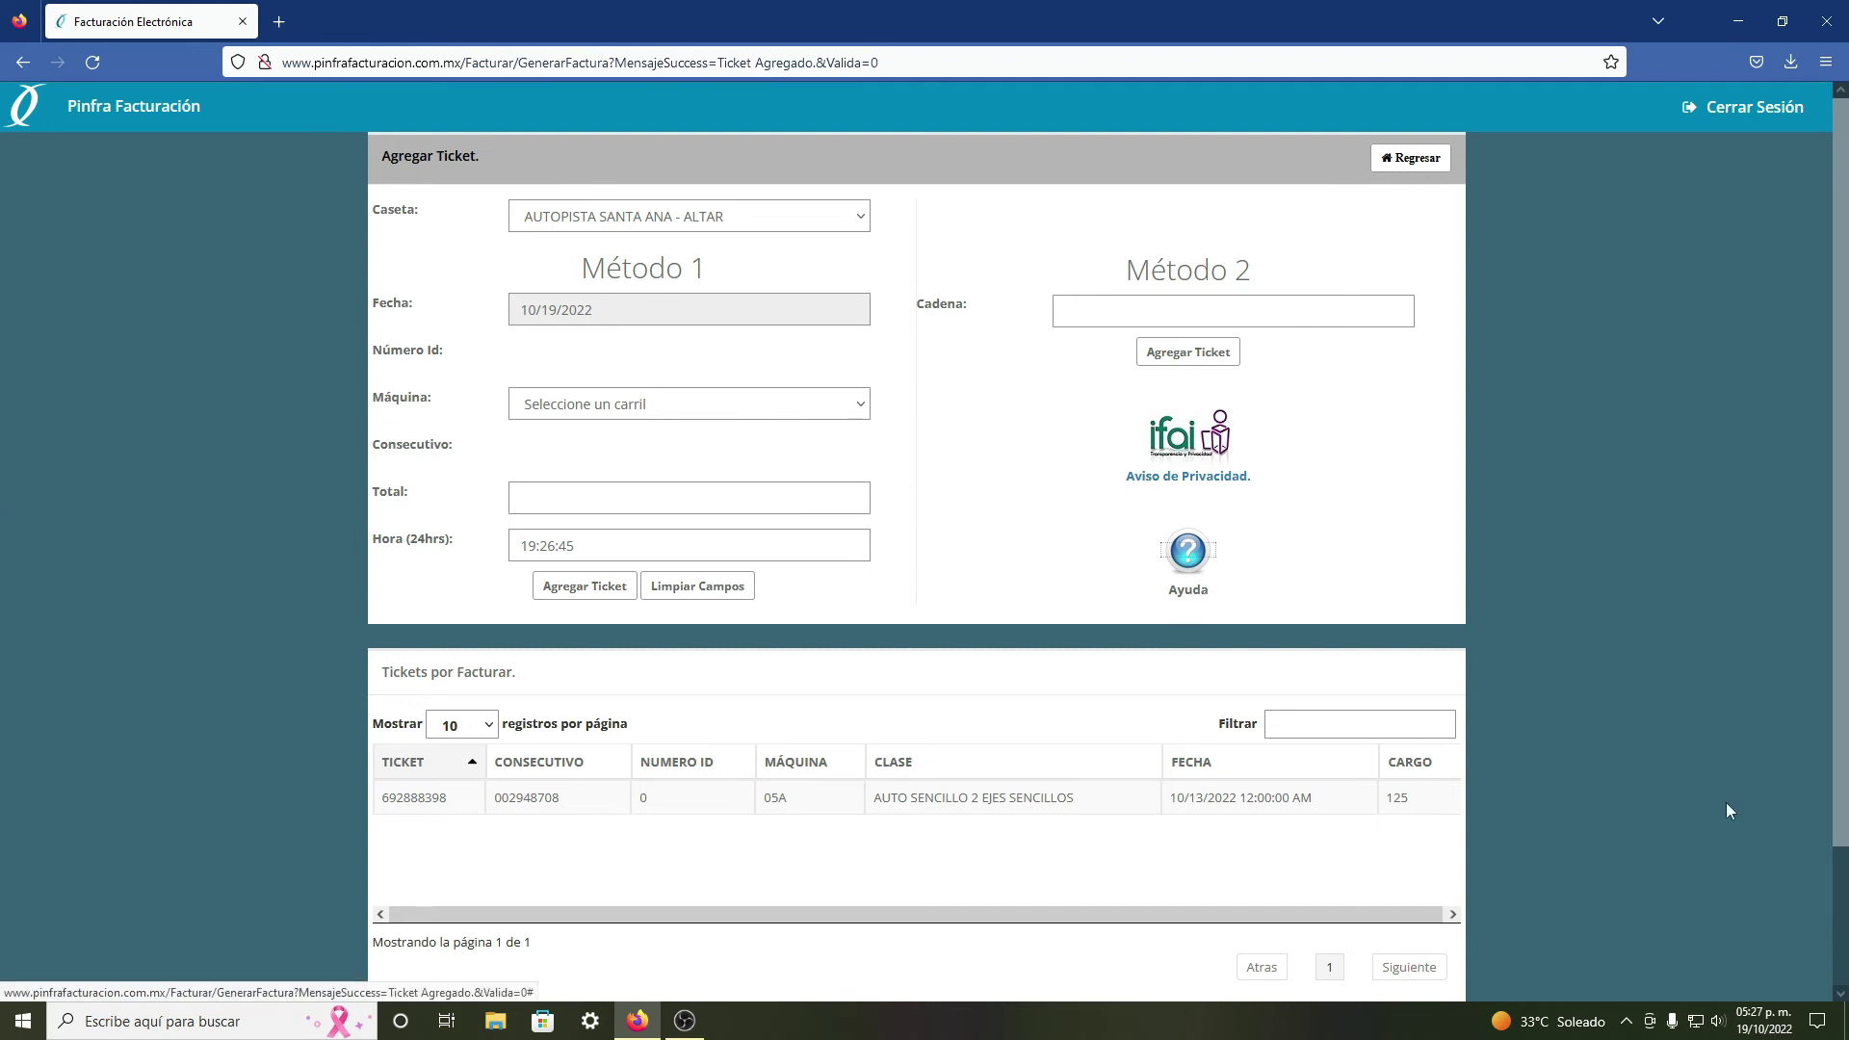
scroll(1846, 617, down, 3)
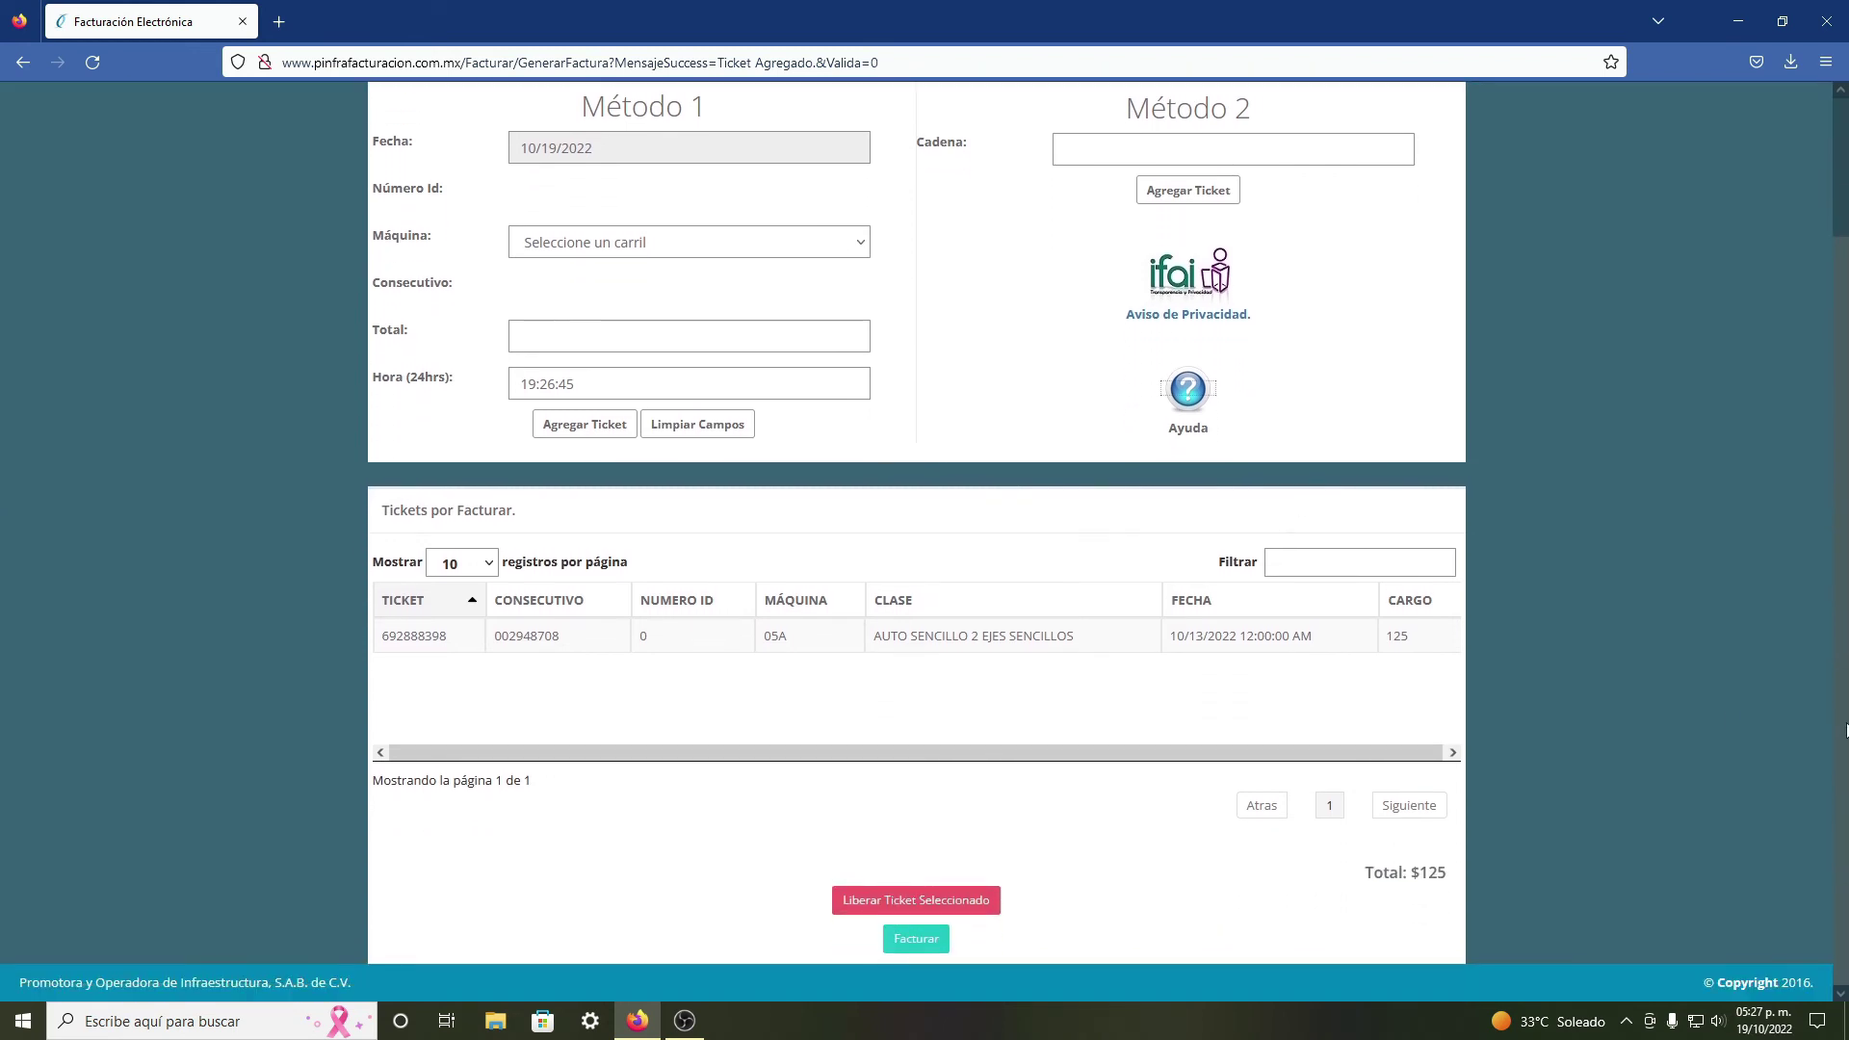
scroll(1846, 729, up, 1)
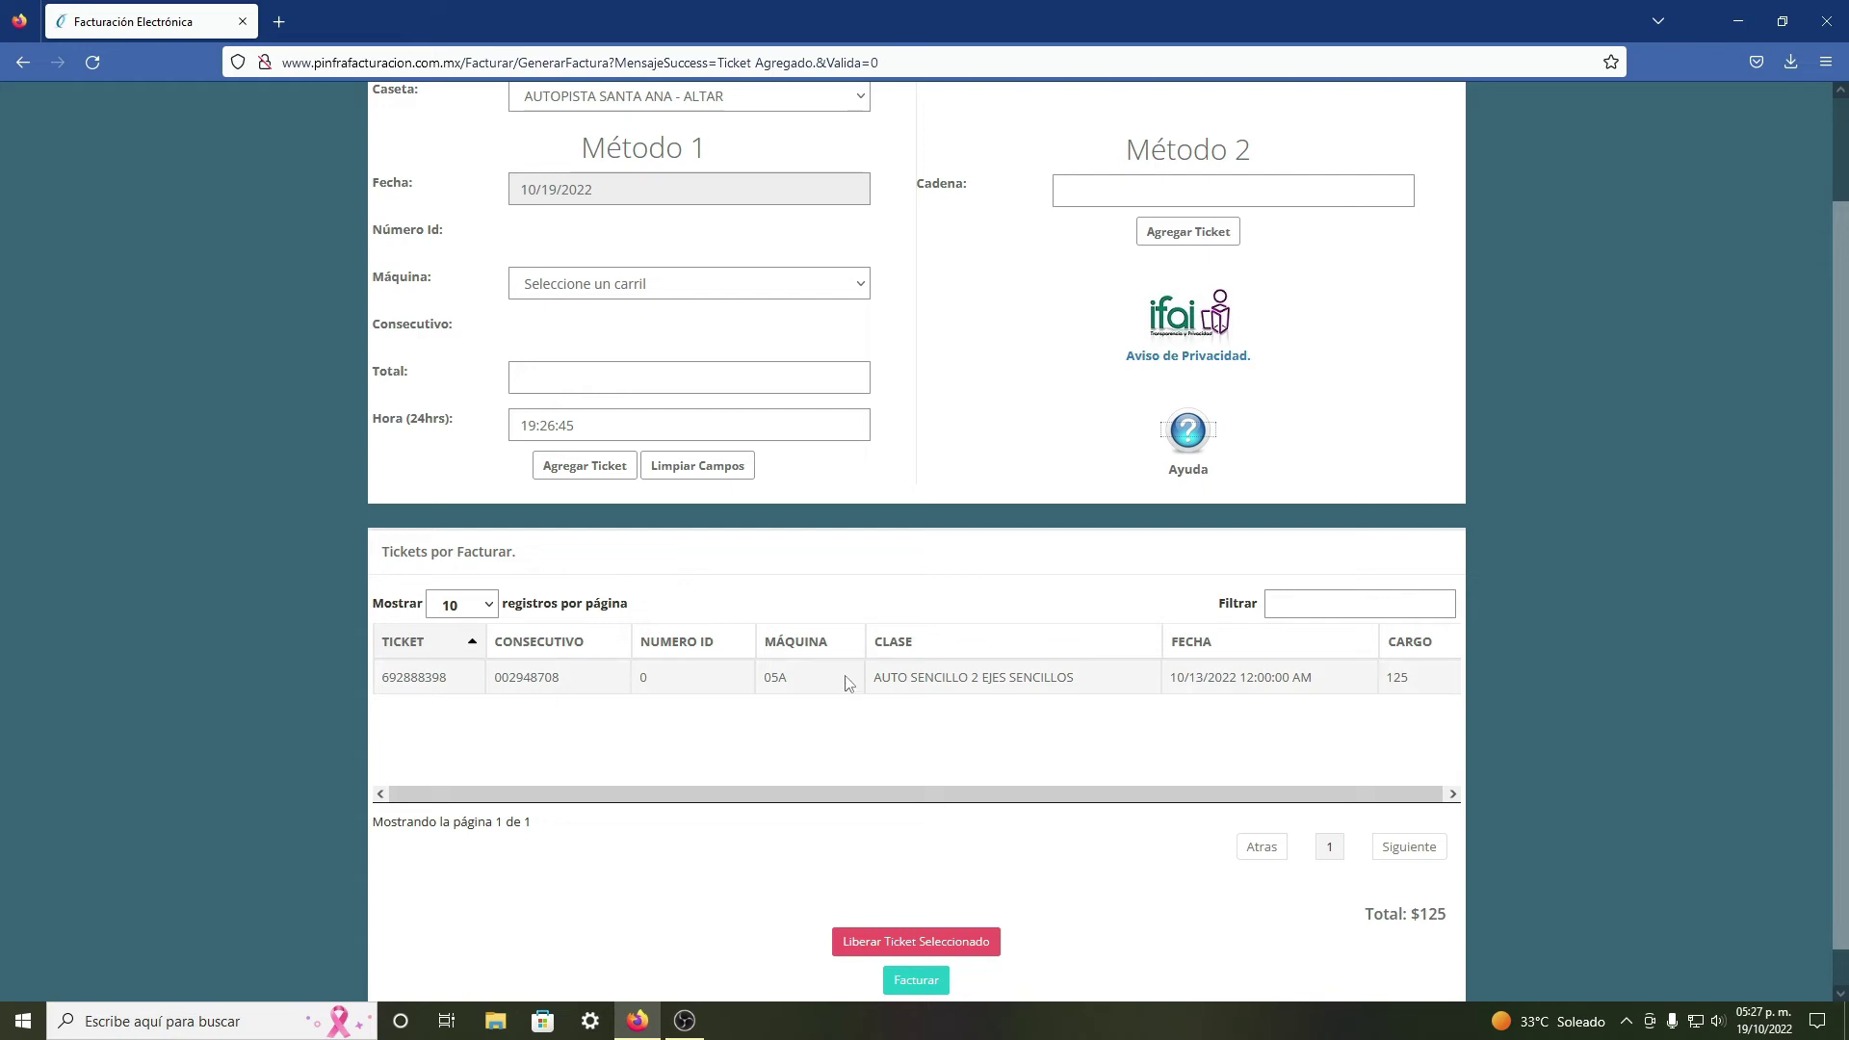
scroll(1840, 781, down, 1)
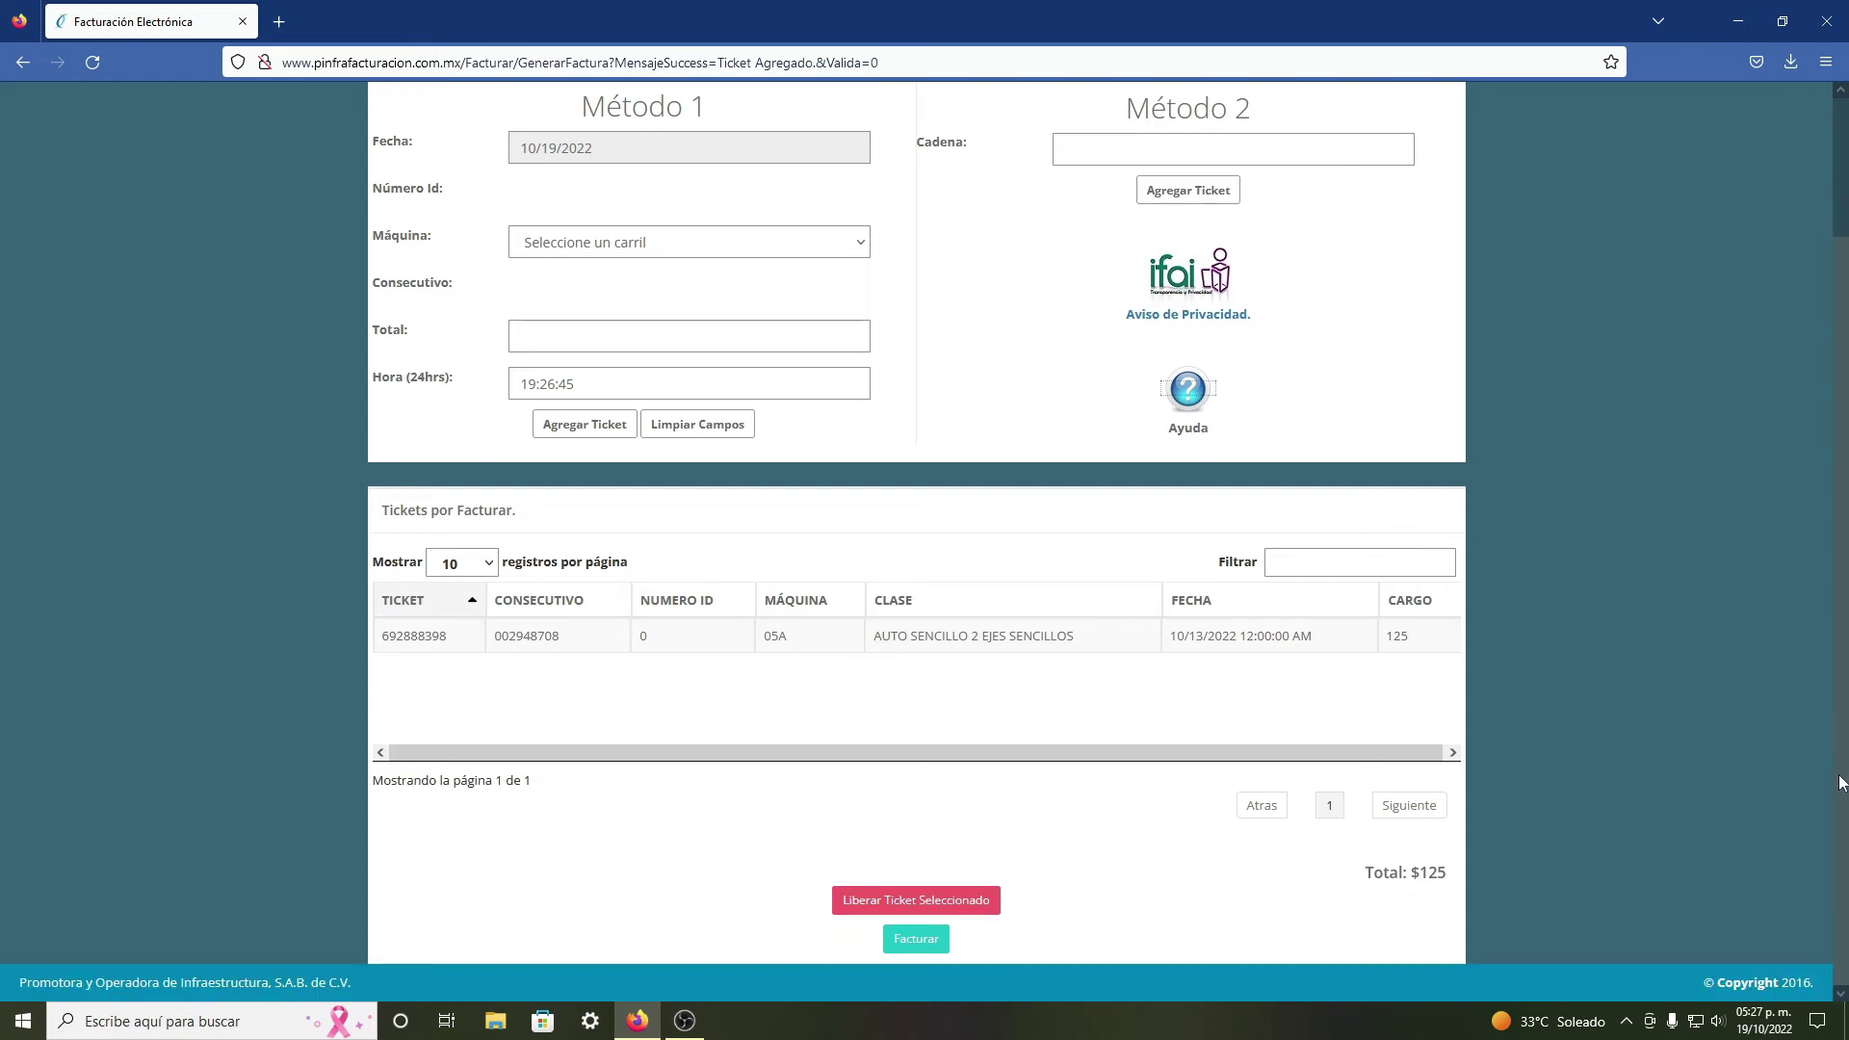
click(915, 941)
click(1050, 520)
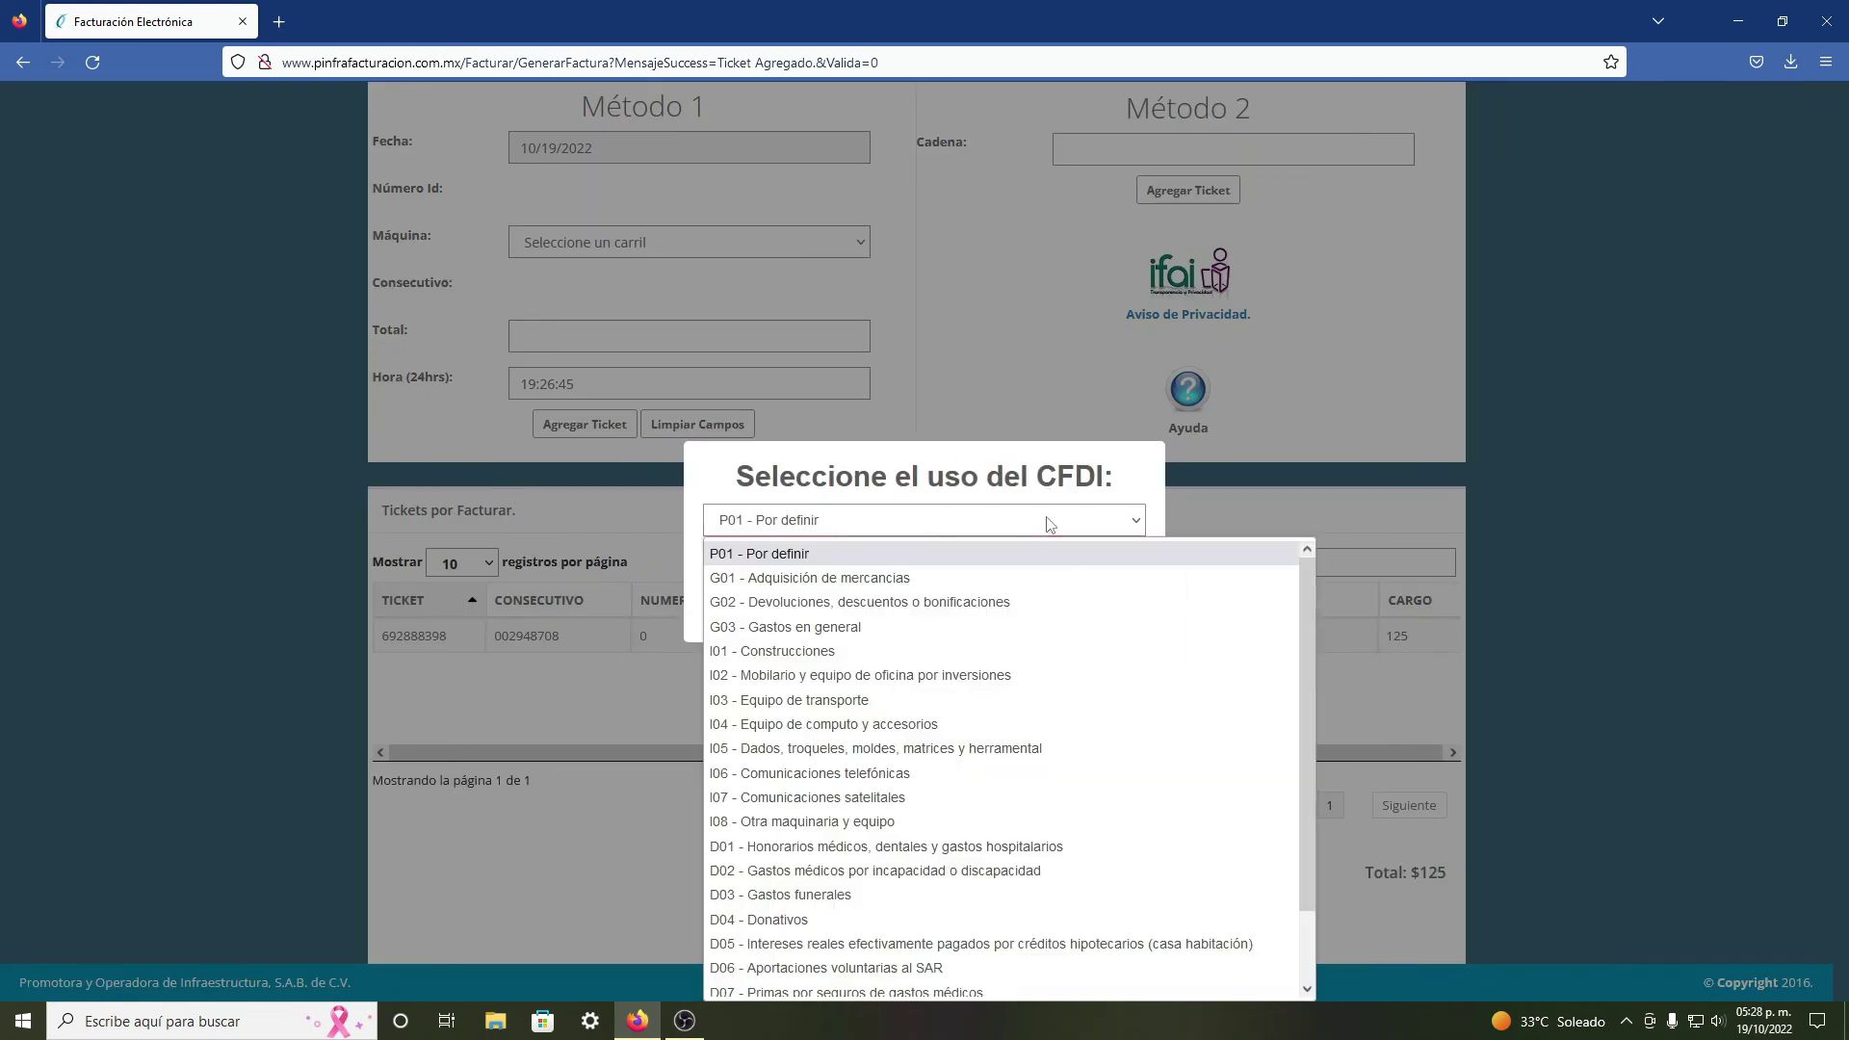
click(834, 626)
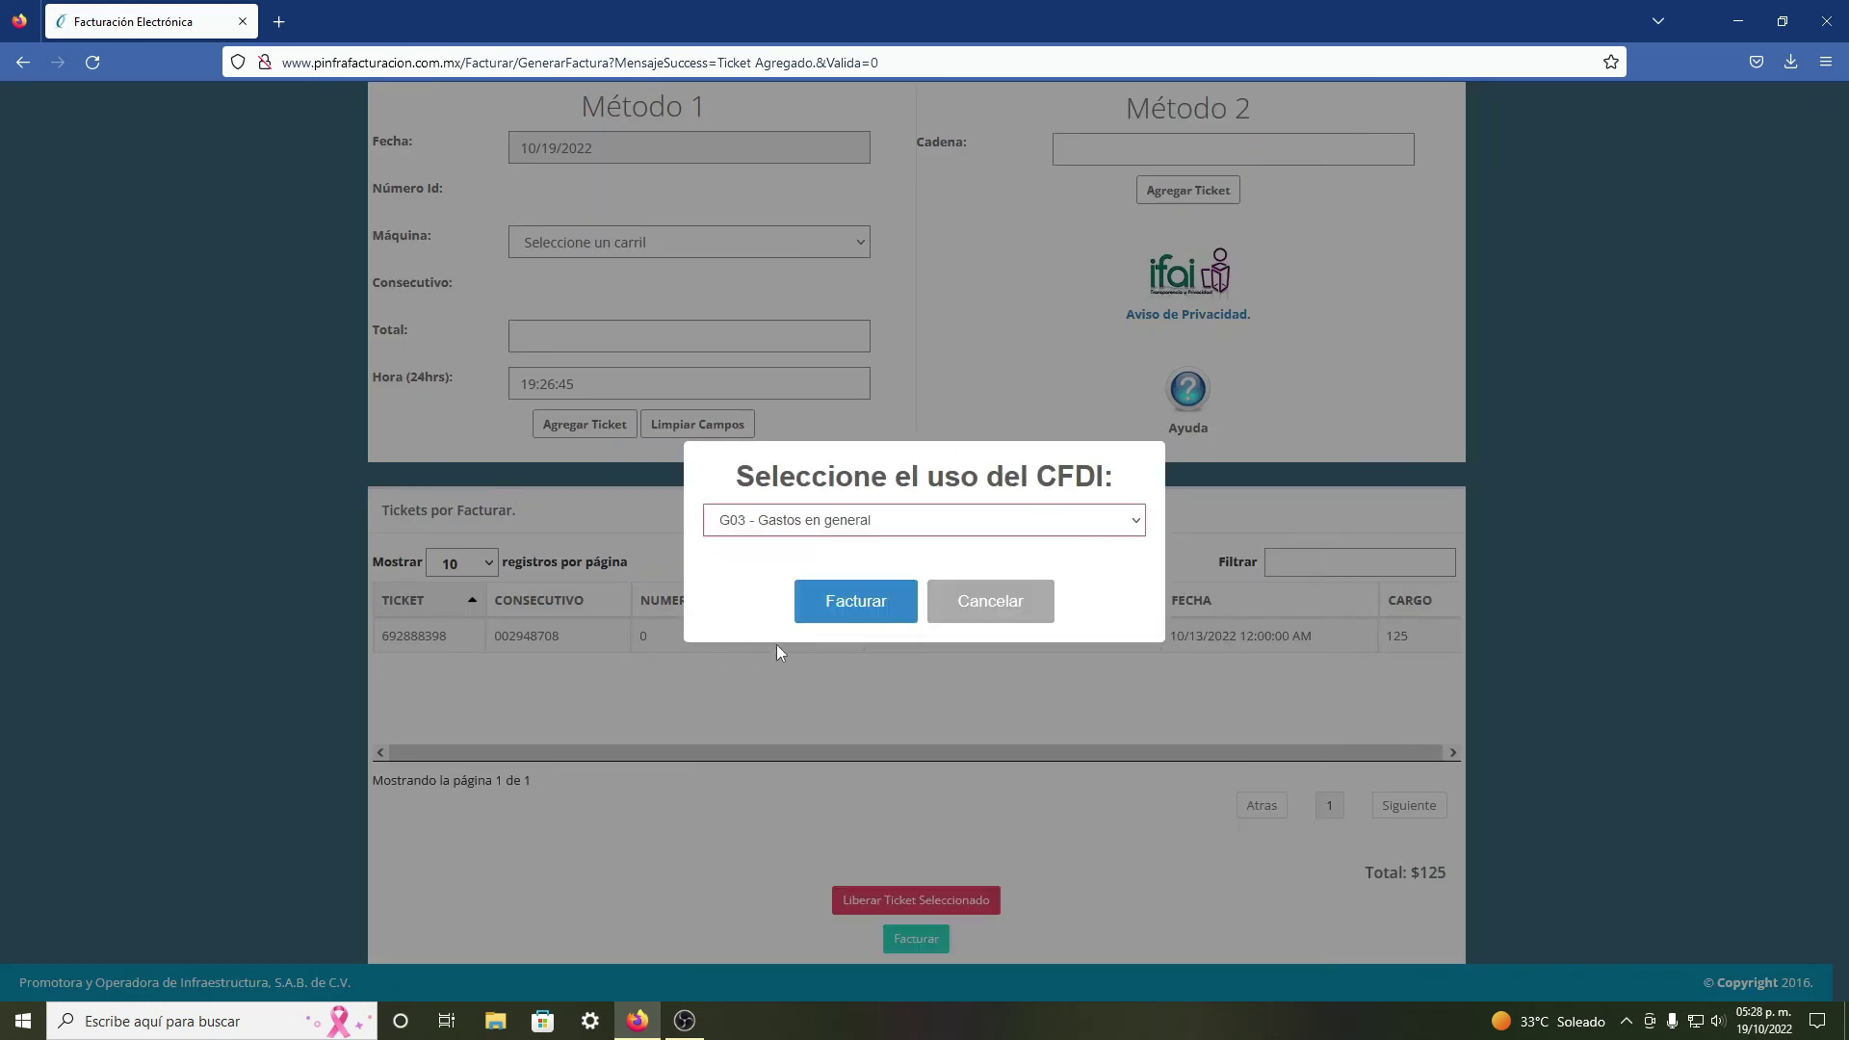
click(836, 614)
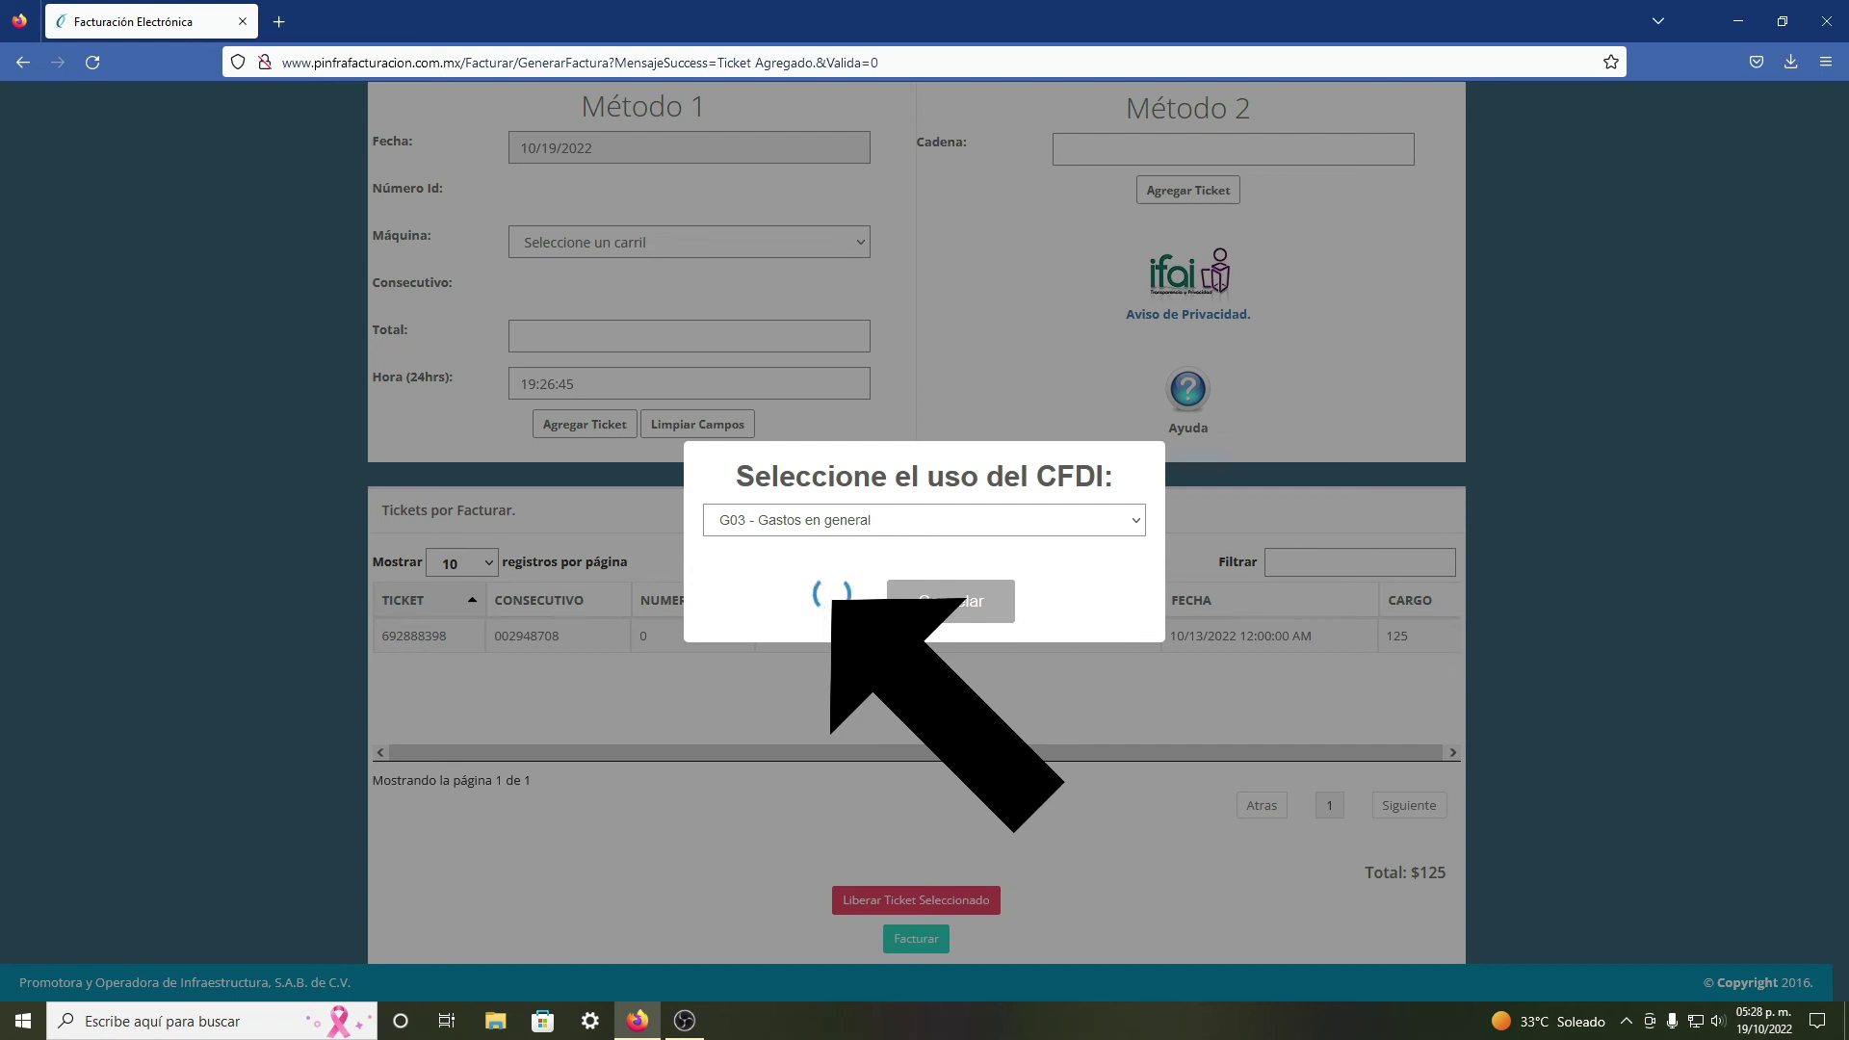